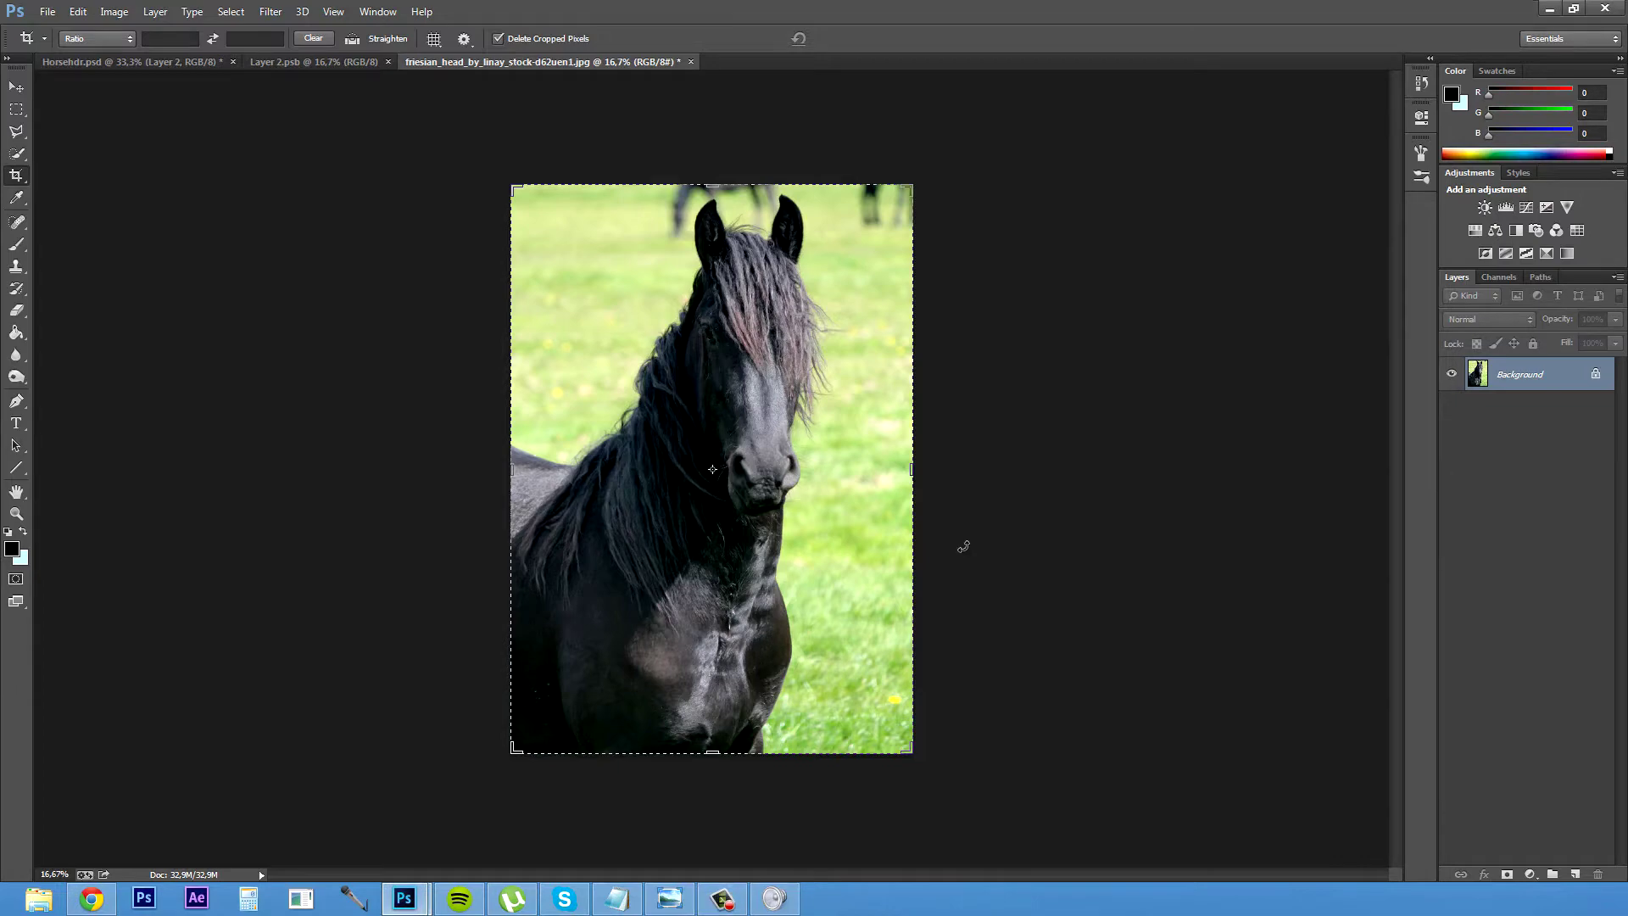
Zoom the horse photo in from 16.7% to 25% with Ctrl++
key(ctrl+plus)
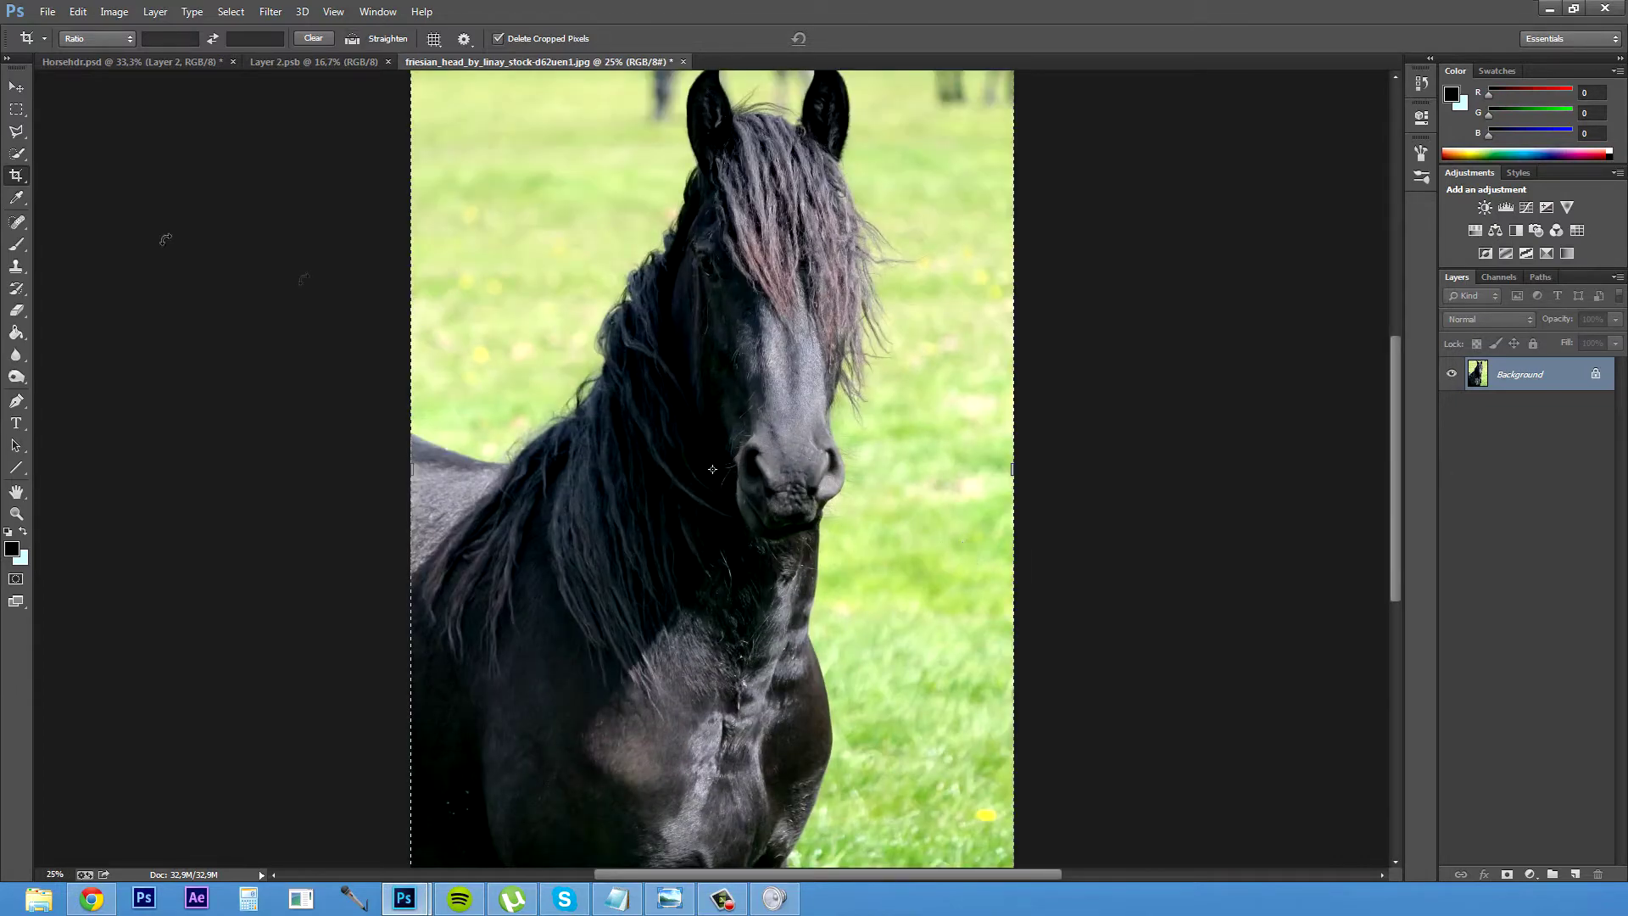
Quick-select the grass beside the horse's neck, ears, mane and chest
click(16, 154)
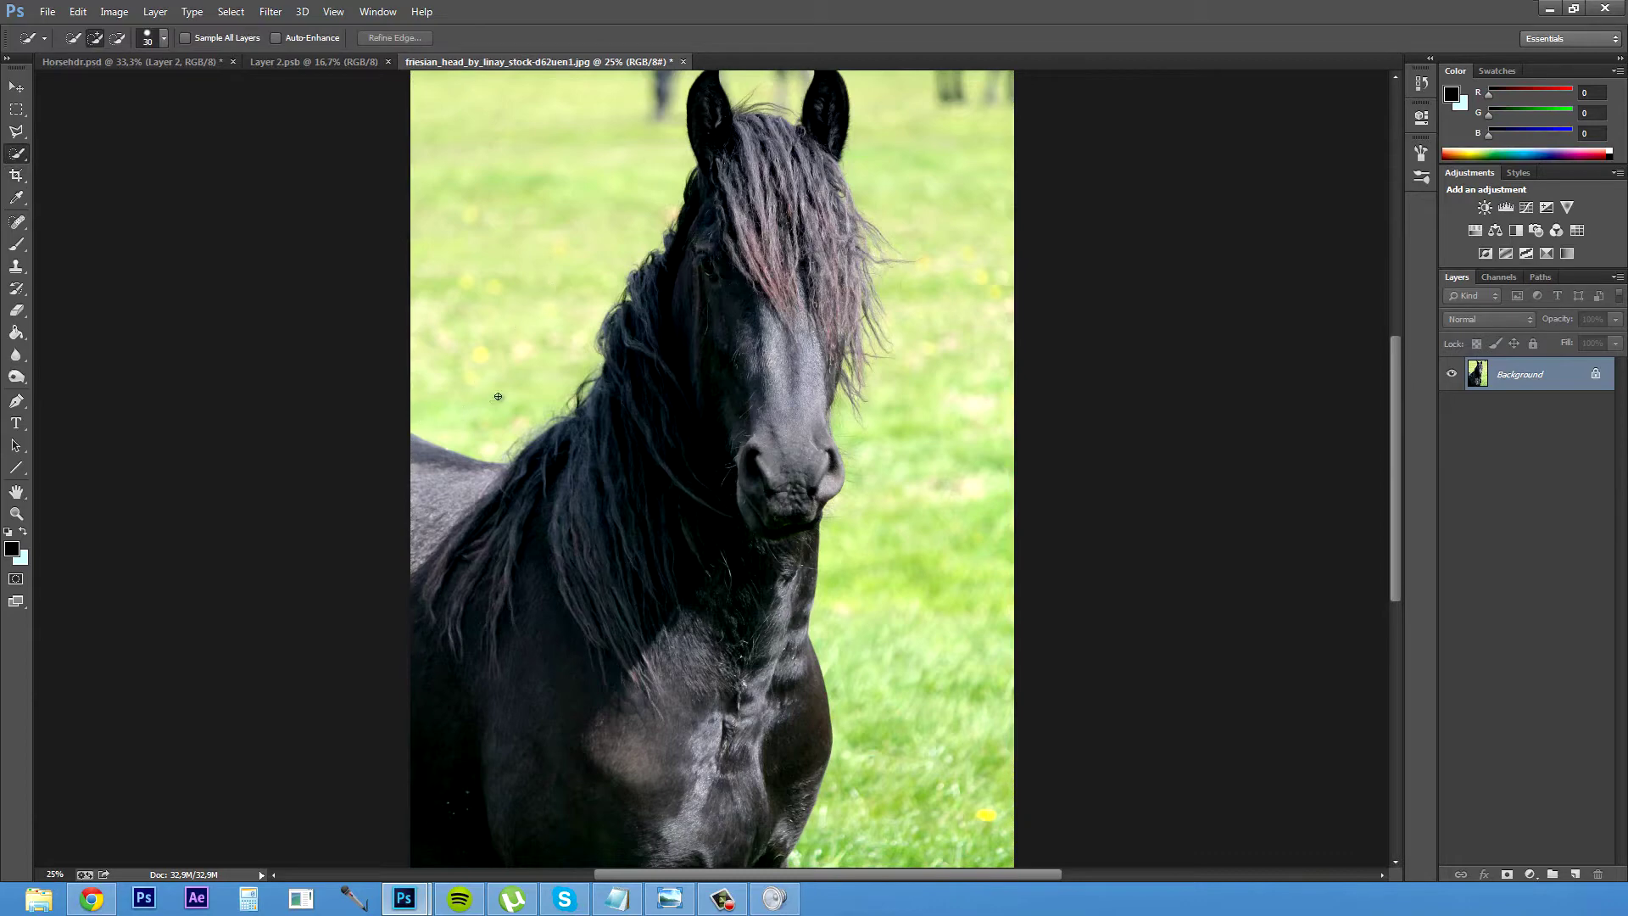
mouse_move(498, 396)
mouse_down()
mouse_move(551, 373)
mouse_move(628, 226)
mouse_move(746, 188)
mouse_move(678, 404)
mouse_up()
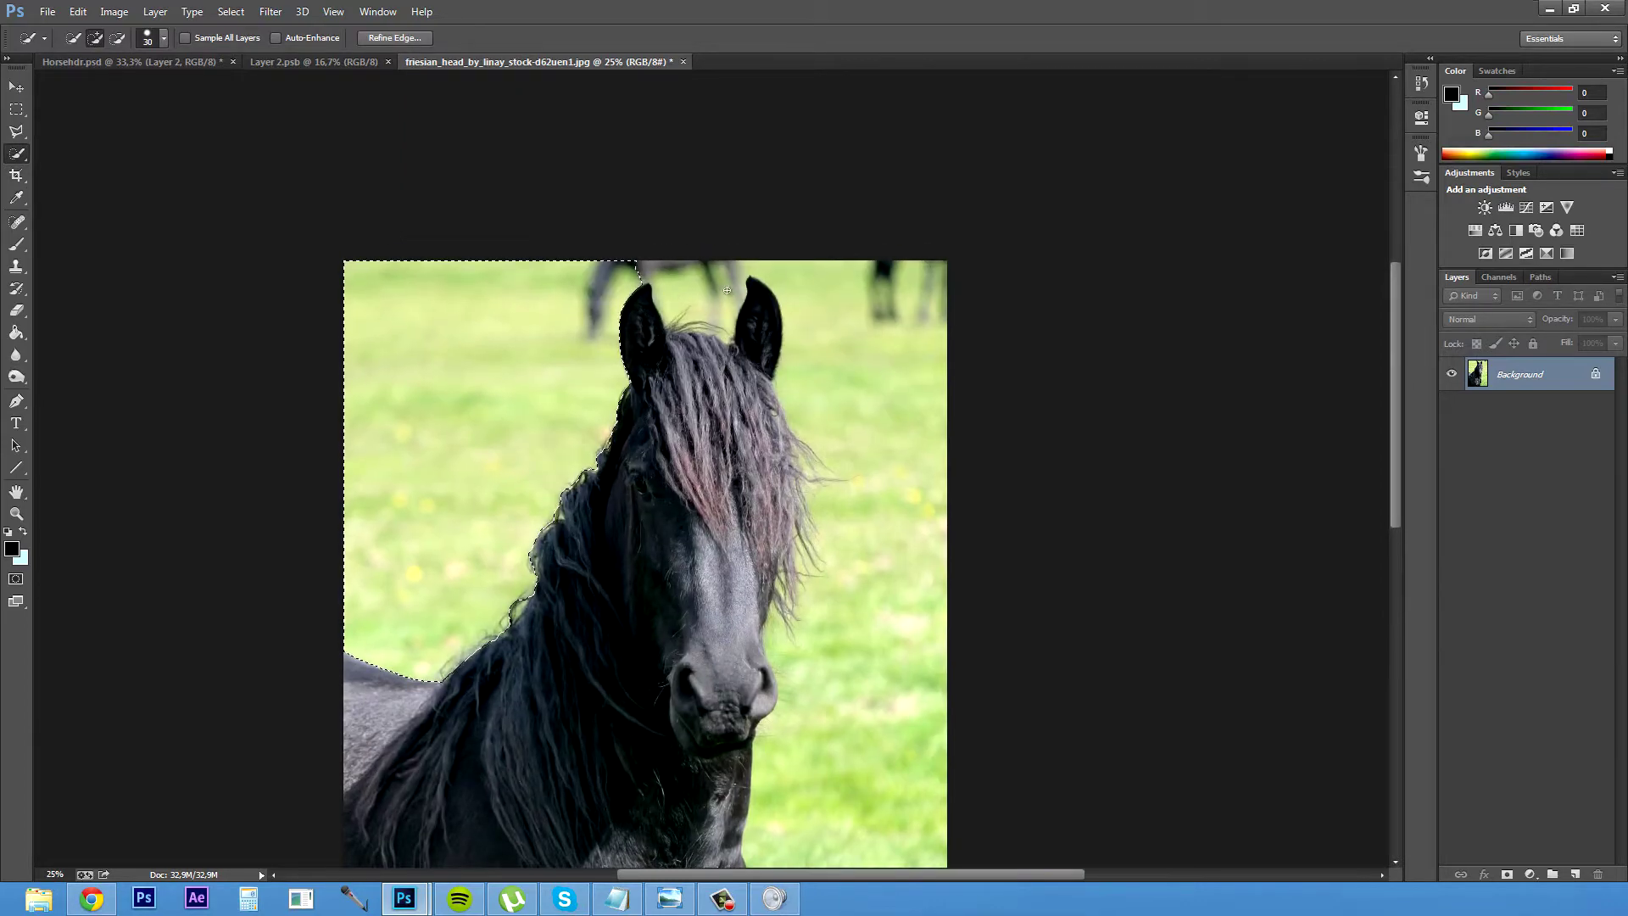
mouse_move(726, 290)
mouse_down()
mouse_move(764, 269)
mouse_move(814, 296)
mouse_move(844, 484)
mouse_move(827, 519)
mouse_up()
scroll(862, 441, down, 3)
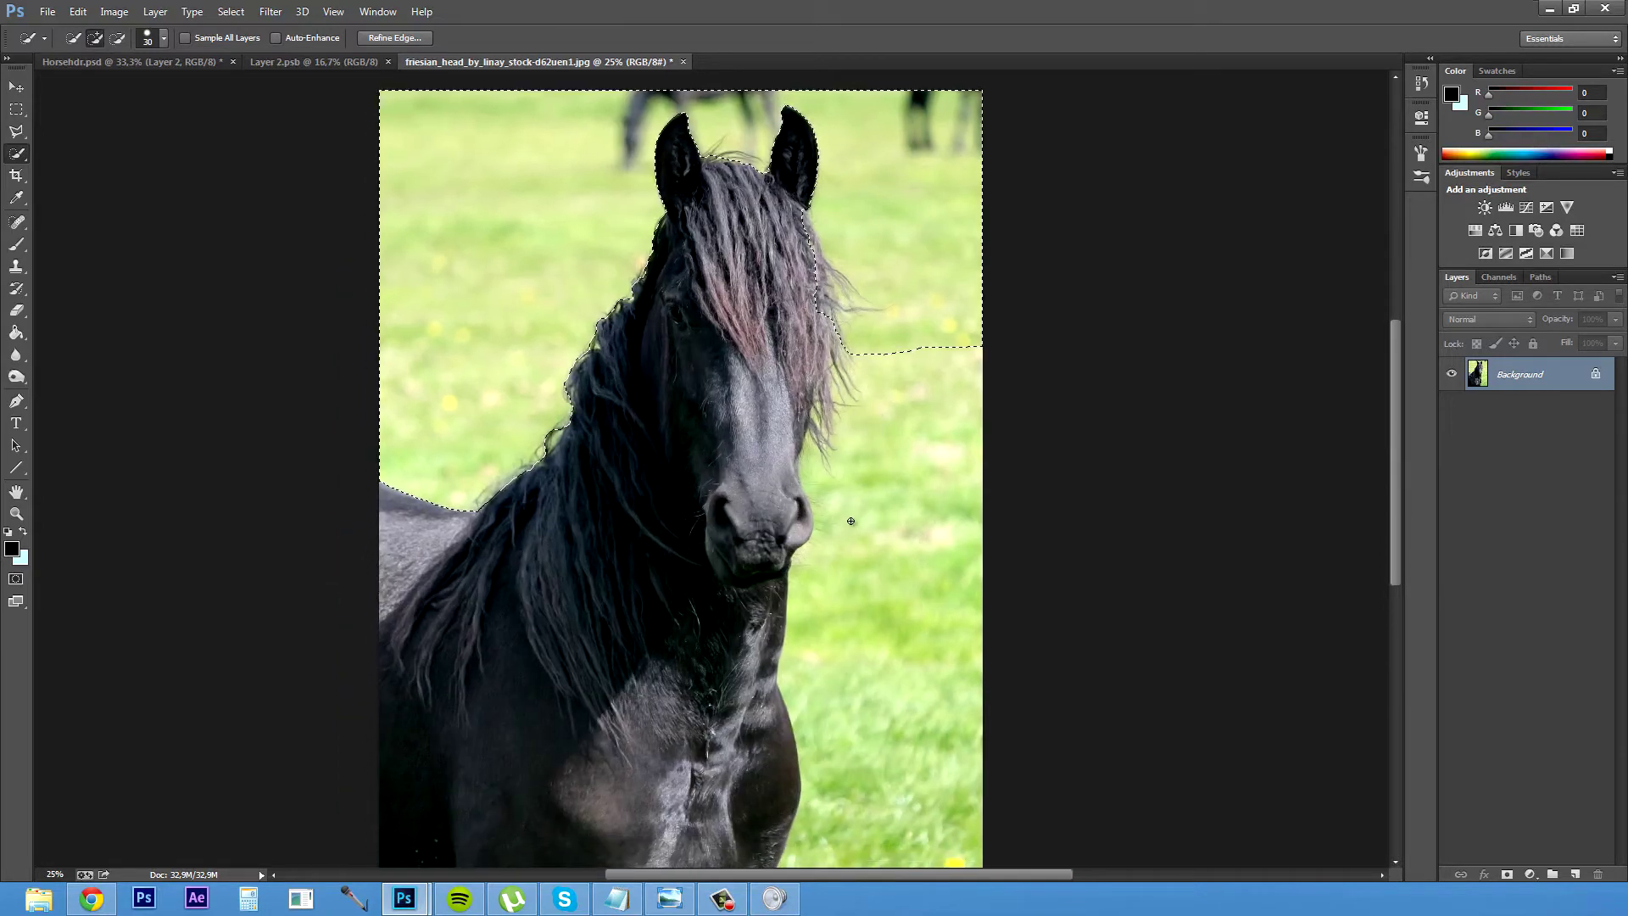
mouse_move(850, 520)
mouse_down()
mouse_move(881, 706)
mouse_move(892, 552)
mouse_move(908, 719)
mouse_up()
key(ctrl+d)
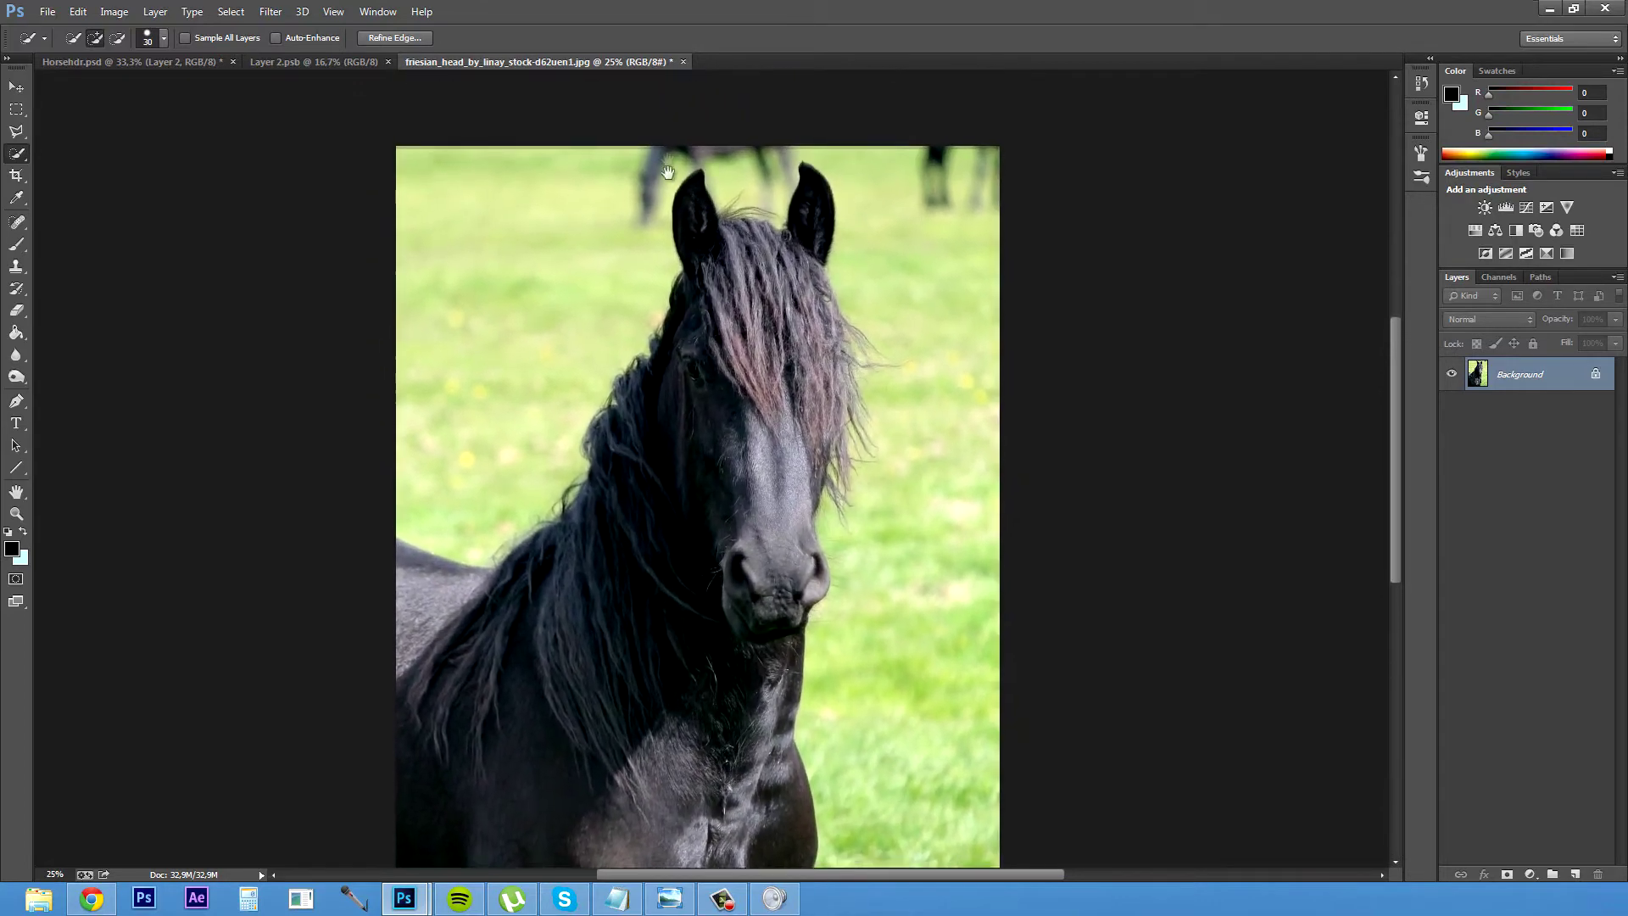
click(407, 34)
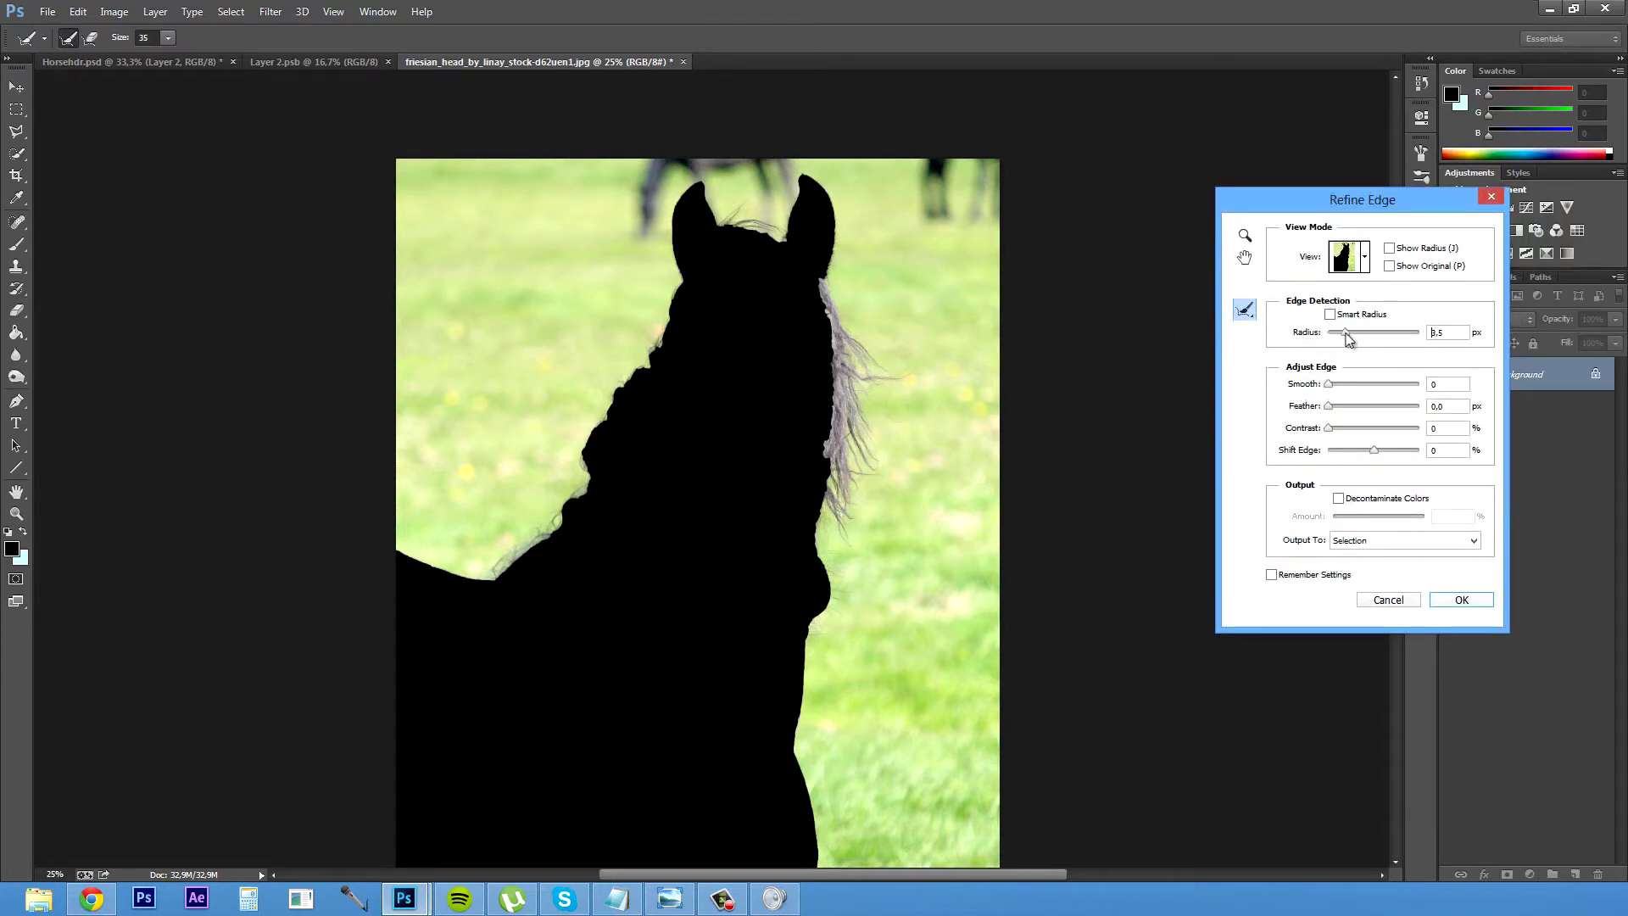
Brush the refine radius over mane, ears and neck, then apply Smooth 23, Feather 5.4 px, Contrast 25%
mouse_move(1348, 334)
mouse_down()
mouse_move(1379, 337)
mouse_move(1329, 335)
mouse_up()
mouse_move(835, 486)
mouse_down()
mouse_move(829, 511)
mouse_move(840, 496)
mouse_up()
drag(830, 363, 833, 479)
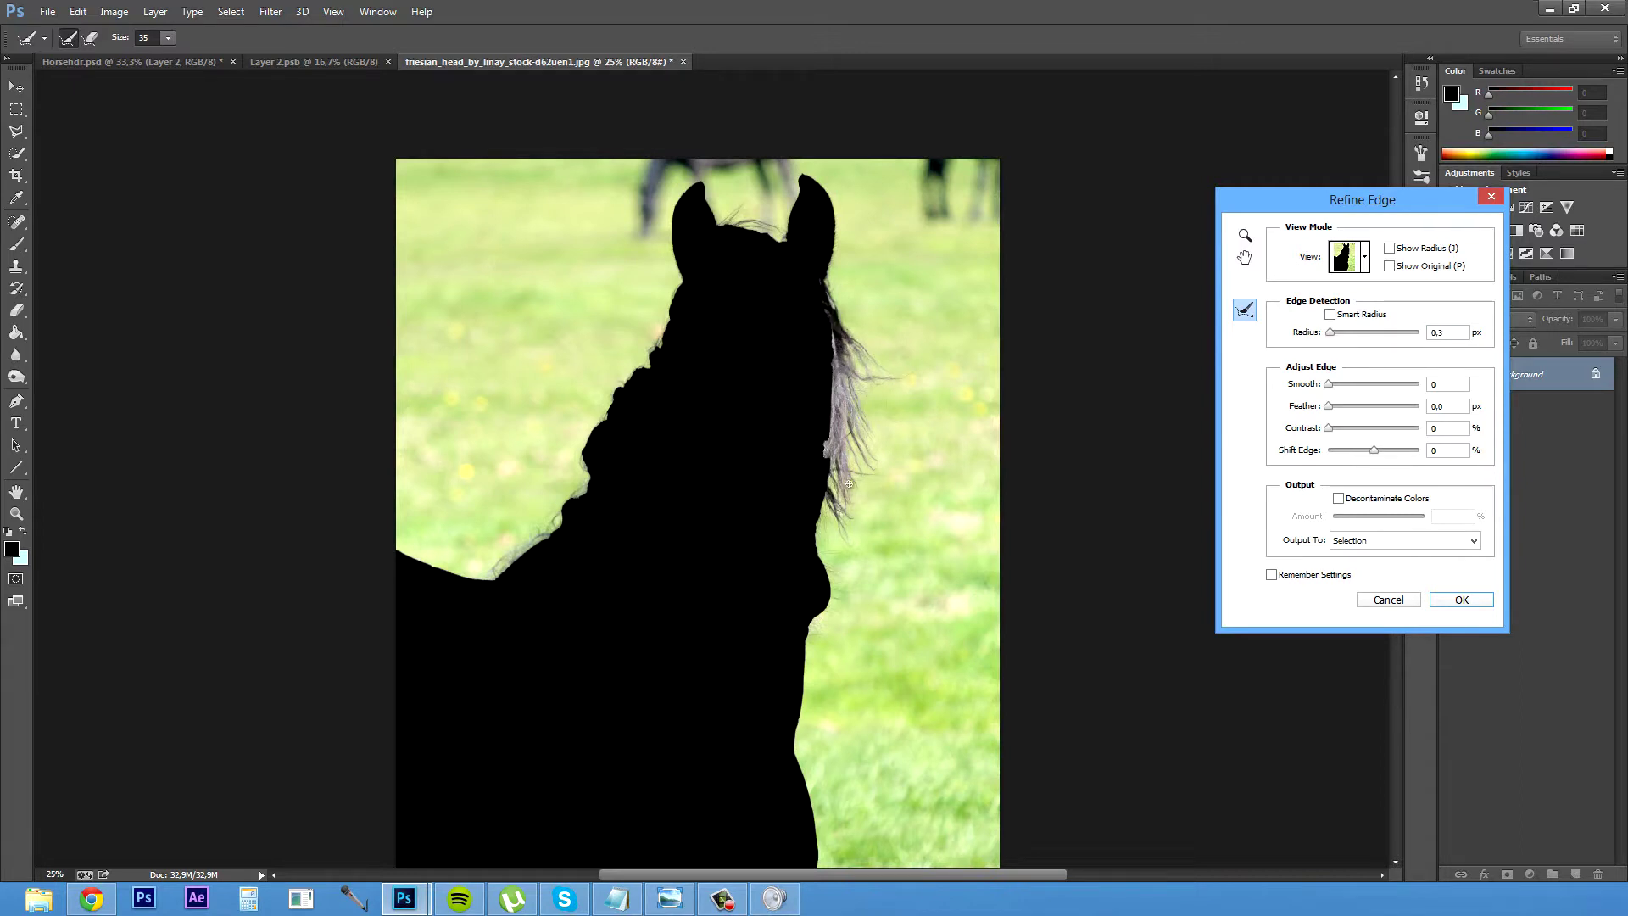
mouse_move(836, 390)
mouse_down()
mouse_move(831, 321)
mouse_move(852, 379)
mouse_move(845, 469)
mouse_up()
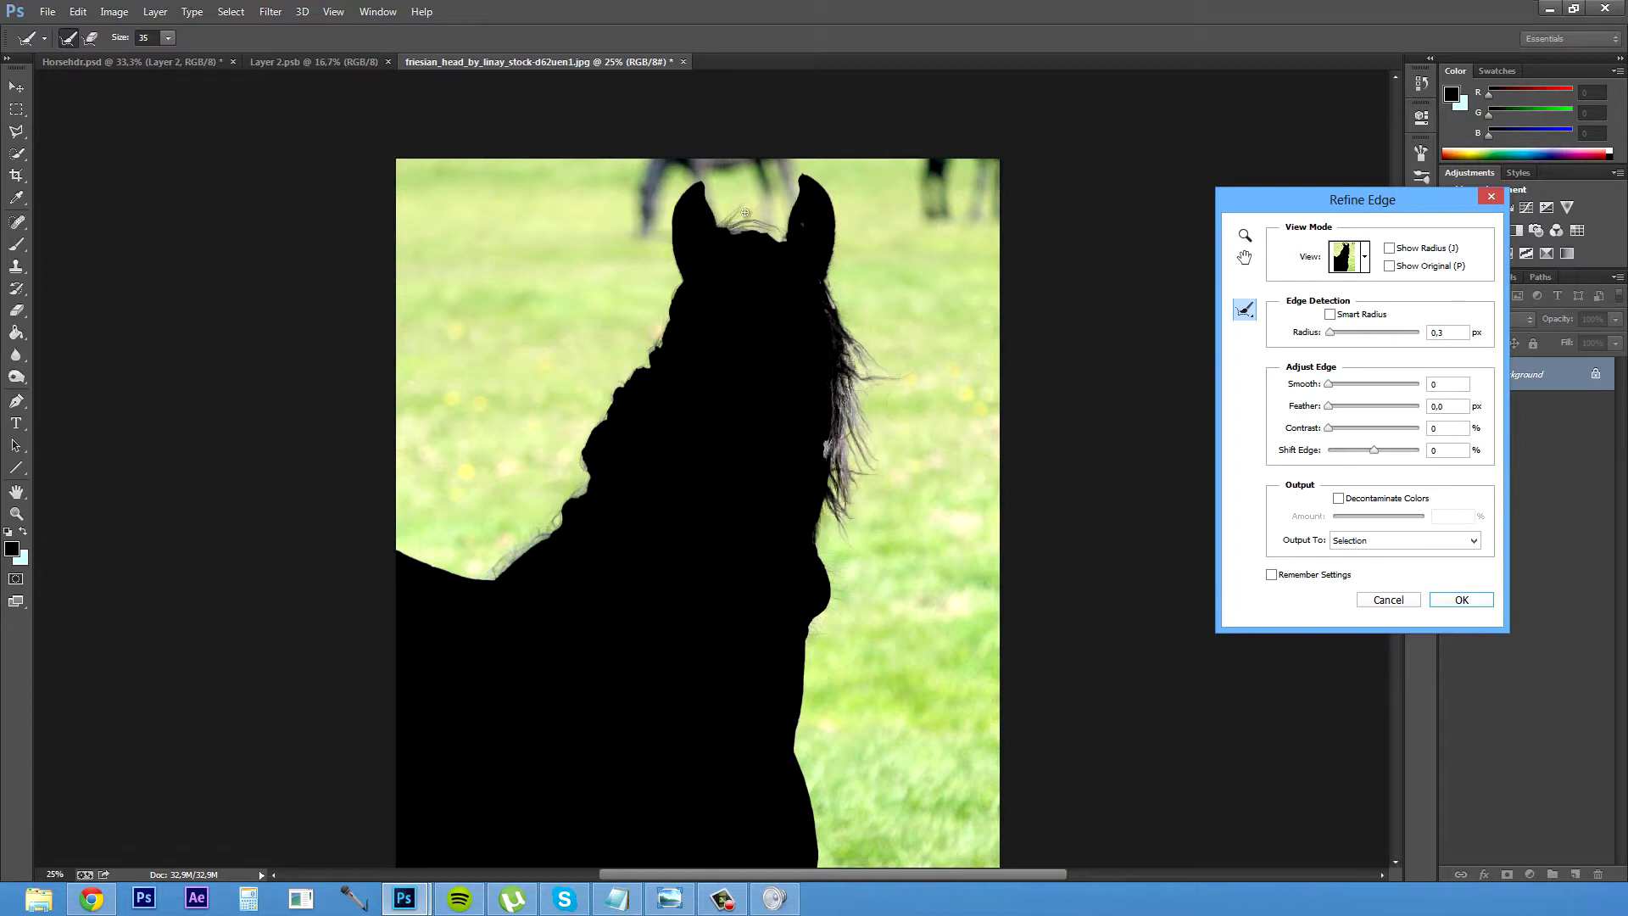
mouse_move(693, 314)
mouse_down()
mouse_move(644, 336)
mouse_move(533, 576)
mouse_move(577, 510)
mouse_move(538, 556)
mouse_move(514, 538)
mouse_move(562, 533)
mouse_move(484, 571)
mouse_move(517, 541)
mouse_up()
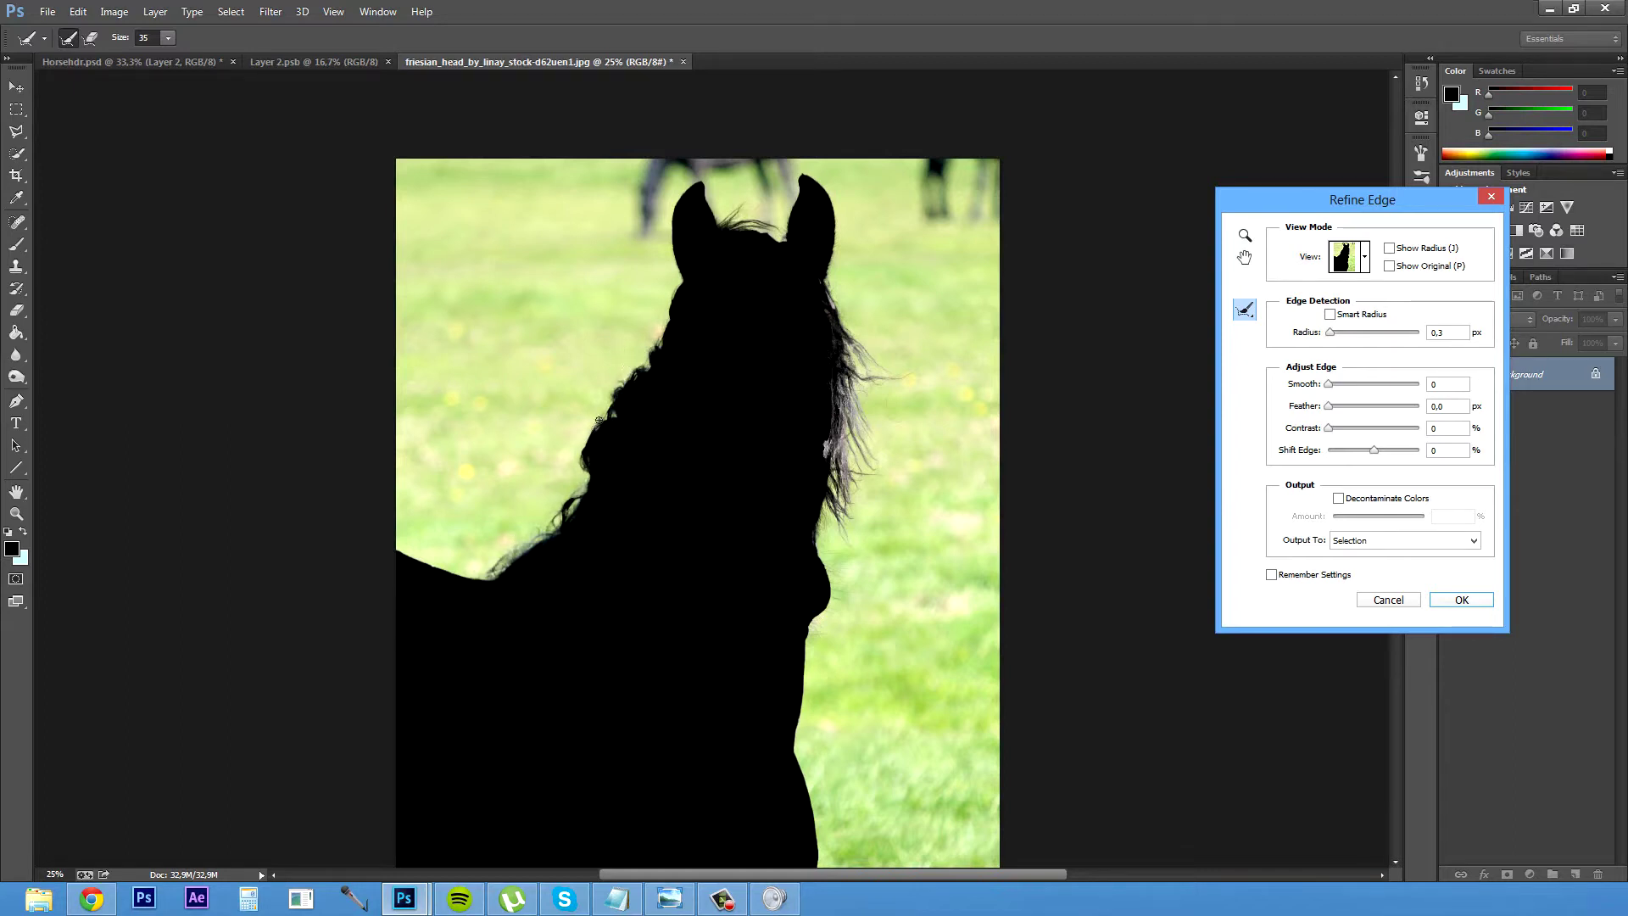
drag(599, 421, 651, 366)
mouse_move(715, 206)
mouse_down()
mouse_move(691, 190)
mouse_move(672, 268)
mouse_up()
mouse_move(837, 559)
mouse_down()
mouse_move(828, 648)
mouse_move(814, 619)
mouse_up()
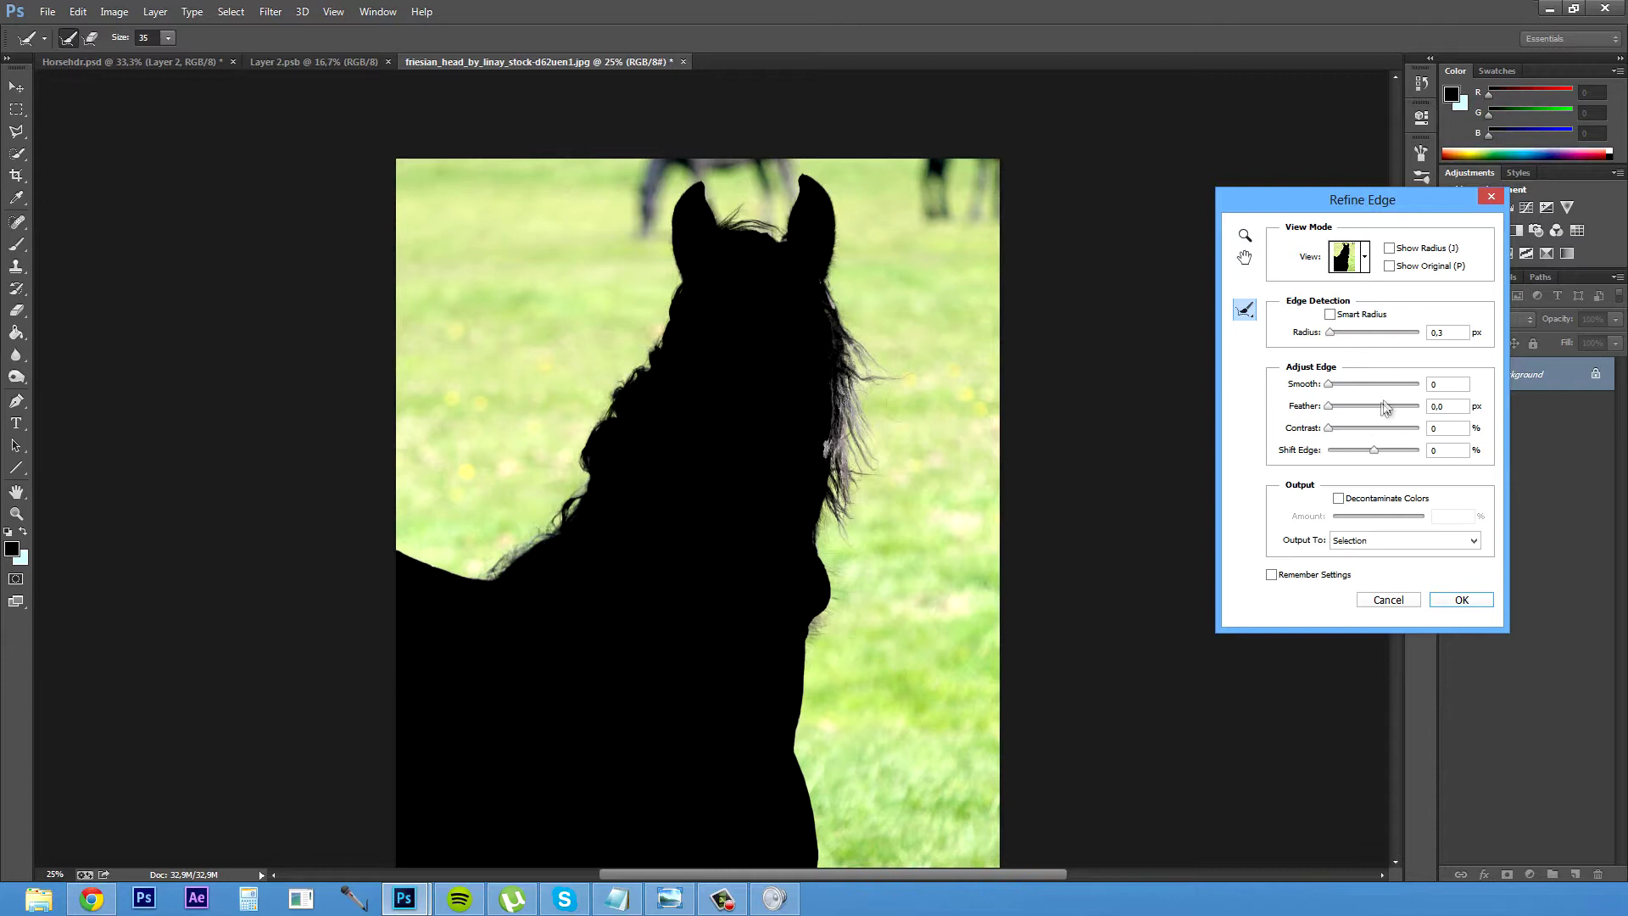
drag(1330, 384, 1357, 450)
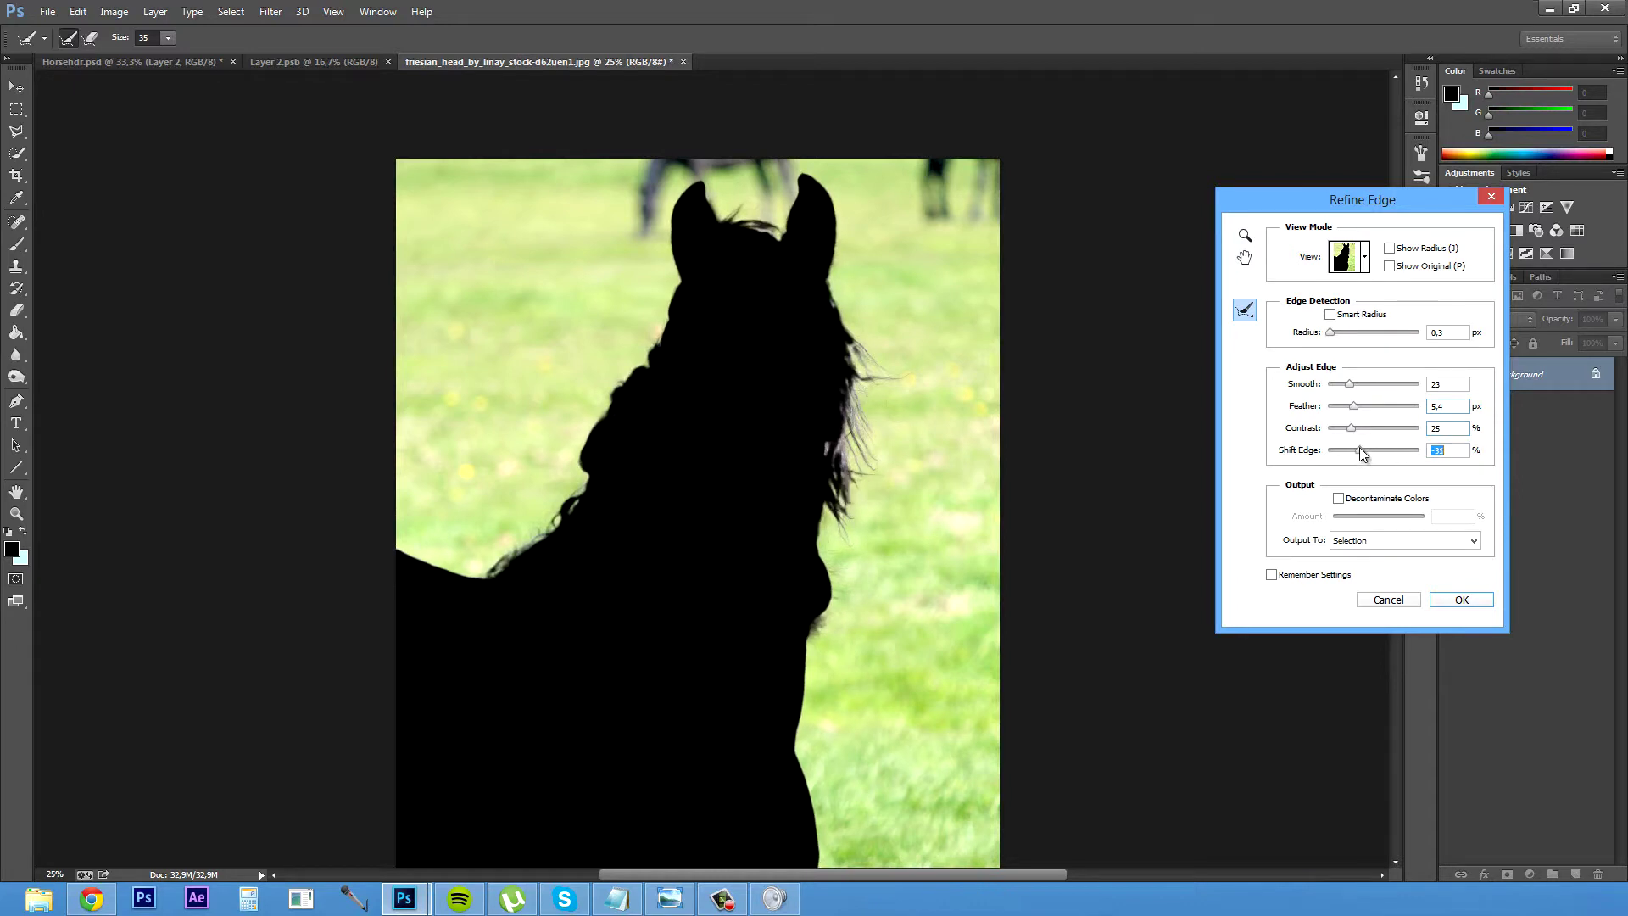
click(1453, 598)
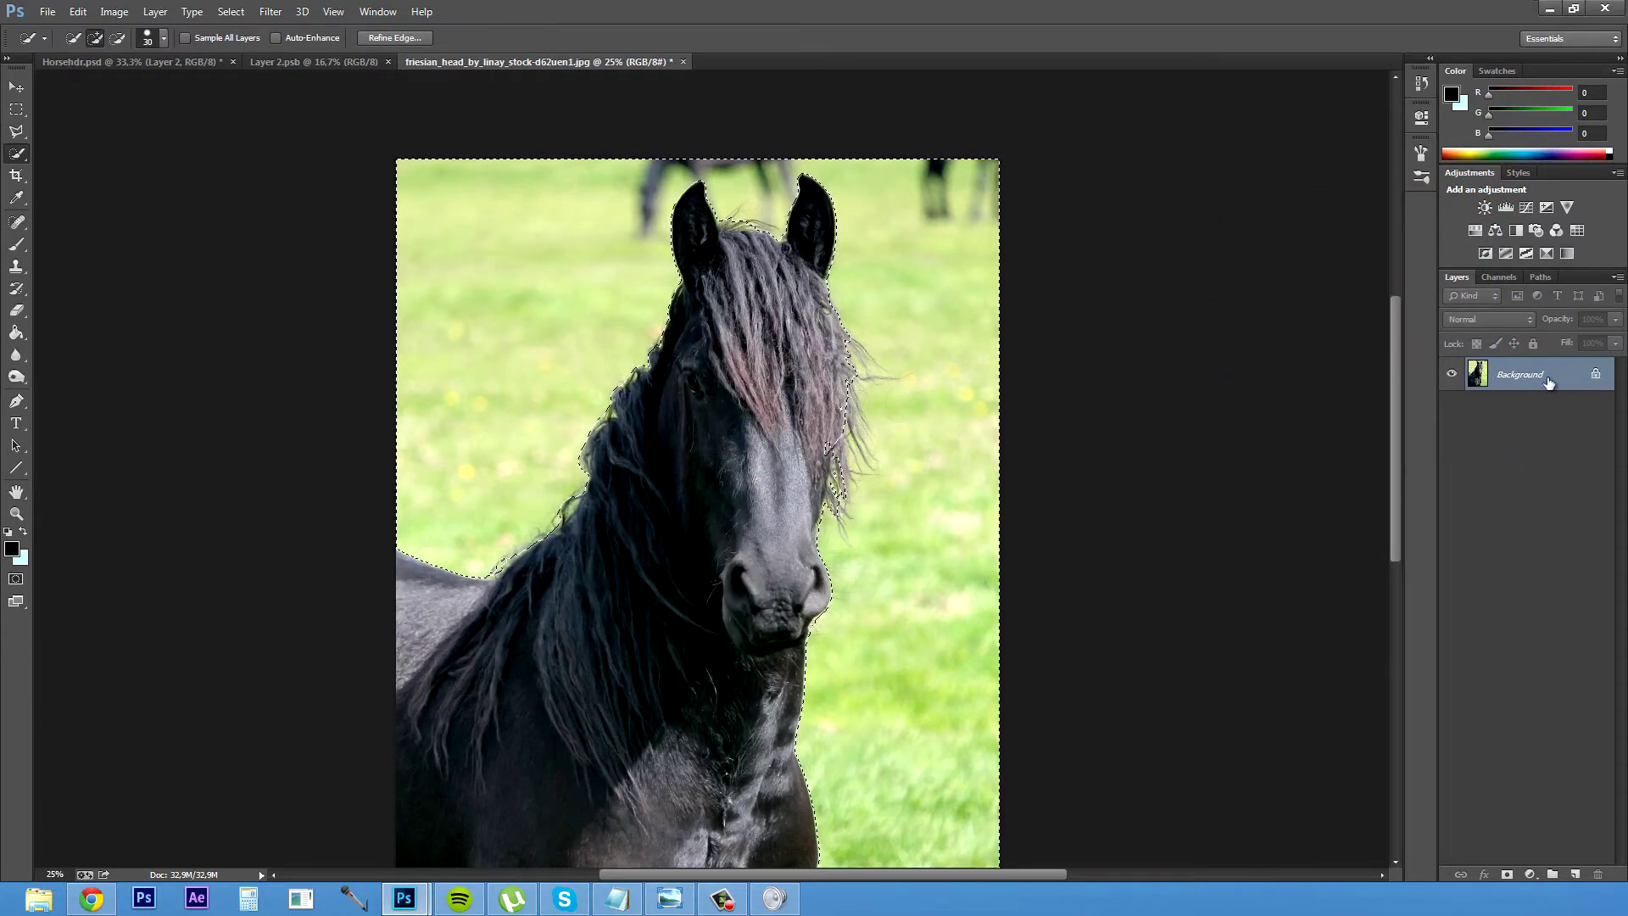
Copy the cut-out horse onto its own Layer 1
drag(1597, 378, 1597, 874)
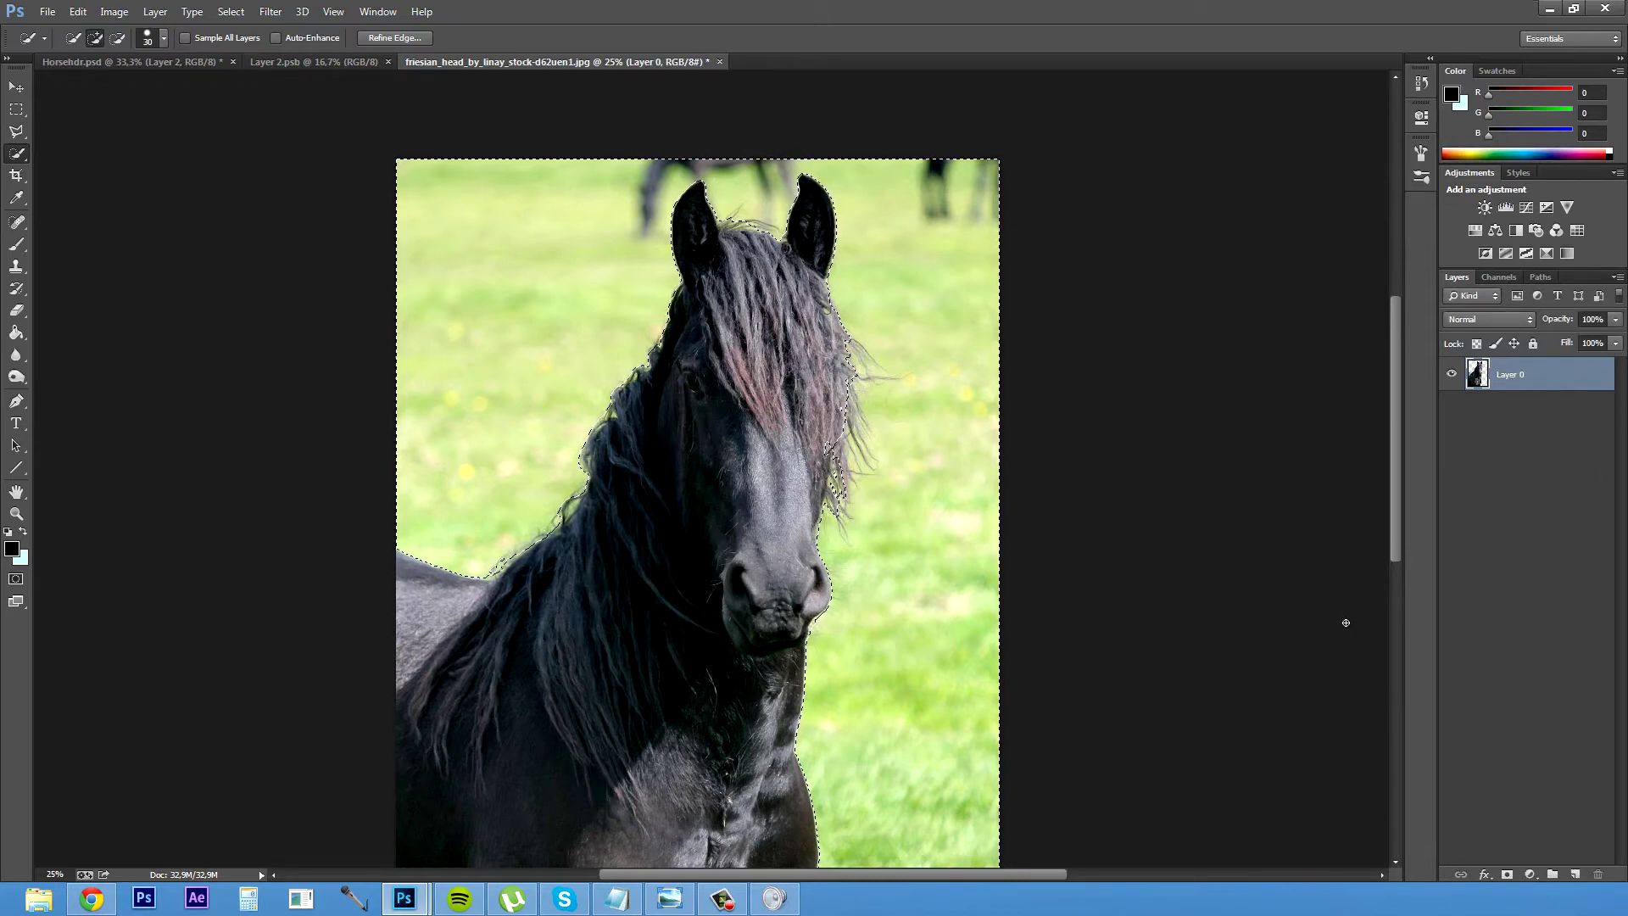
key(Delete)
key(ctrl+z)
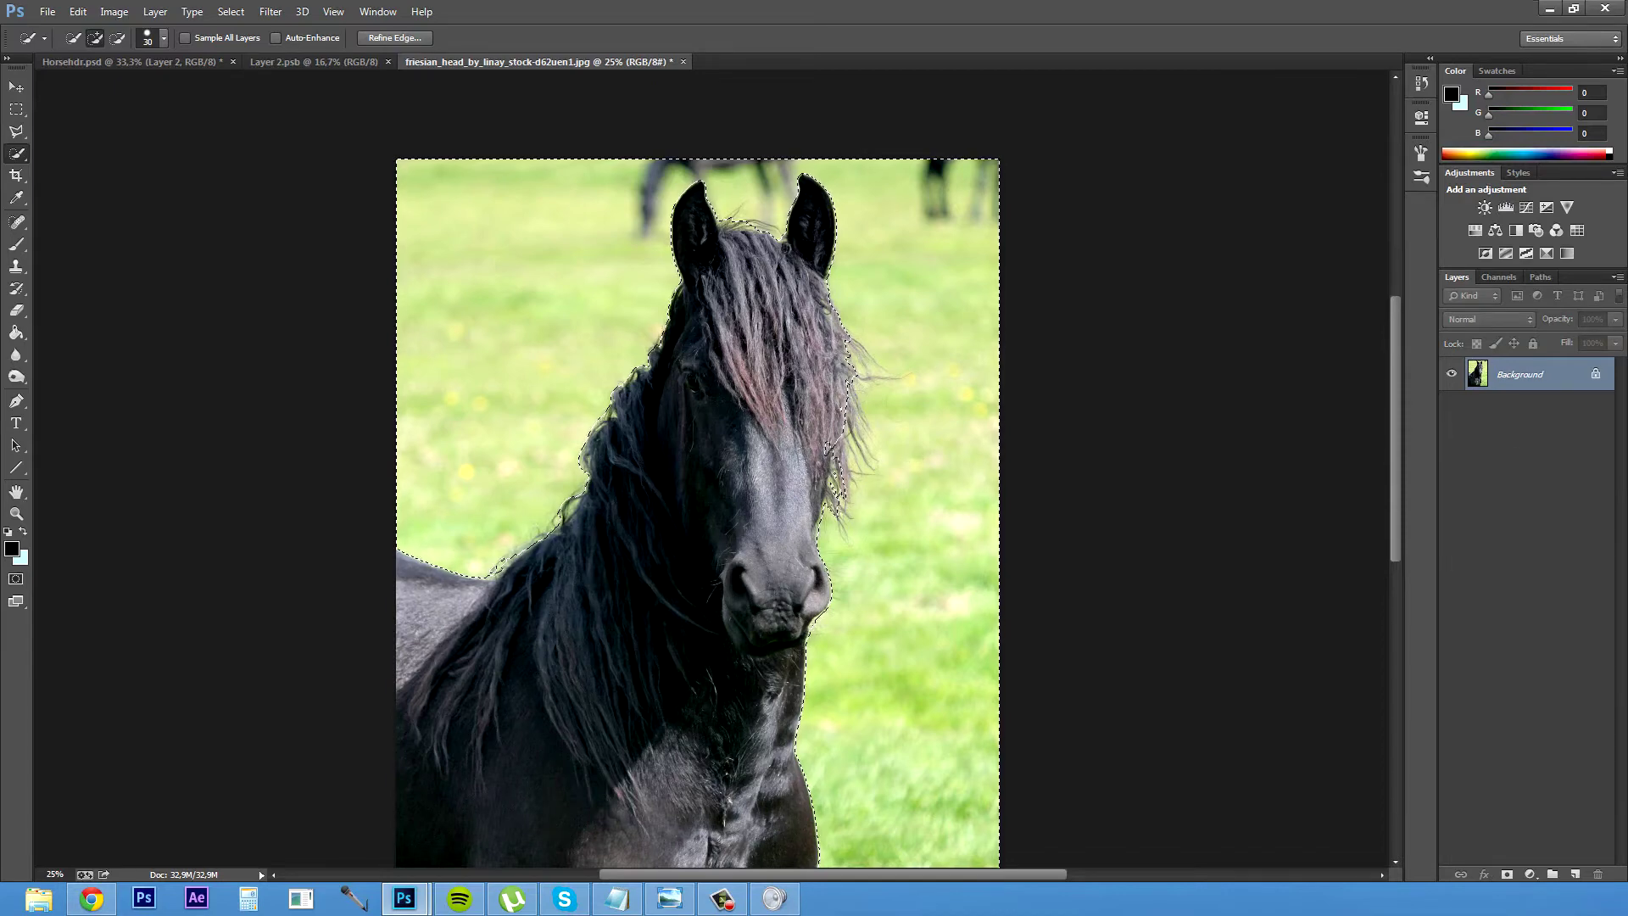
key(ctrl+j)
key(ctrl+minus)
key(v)
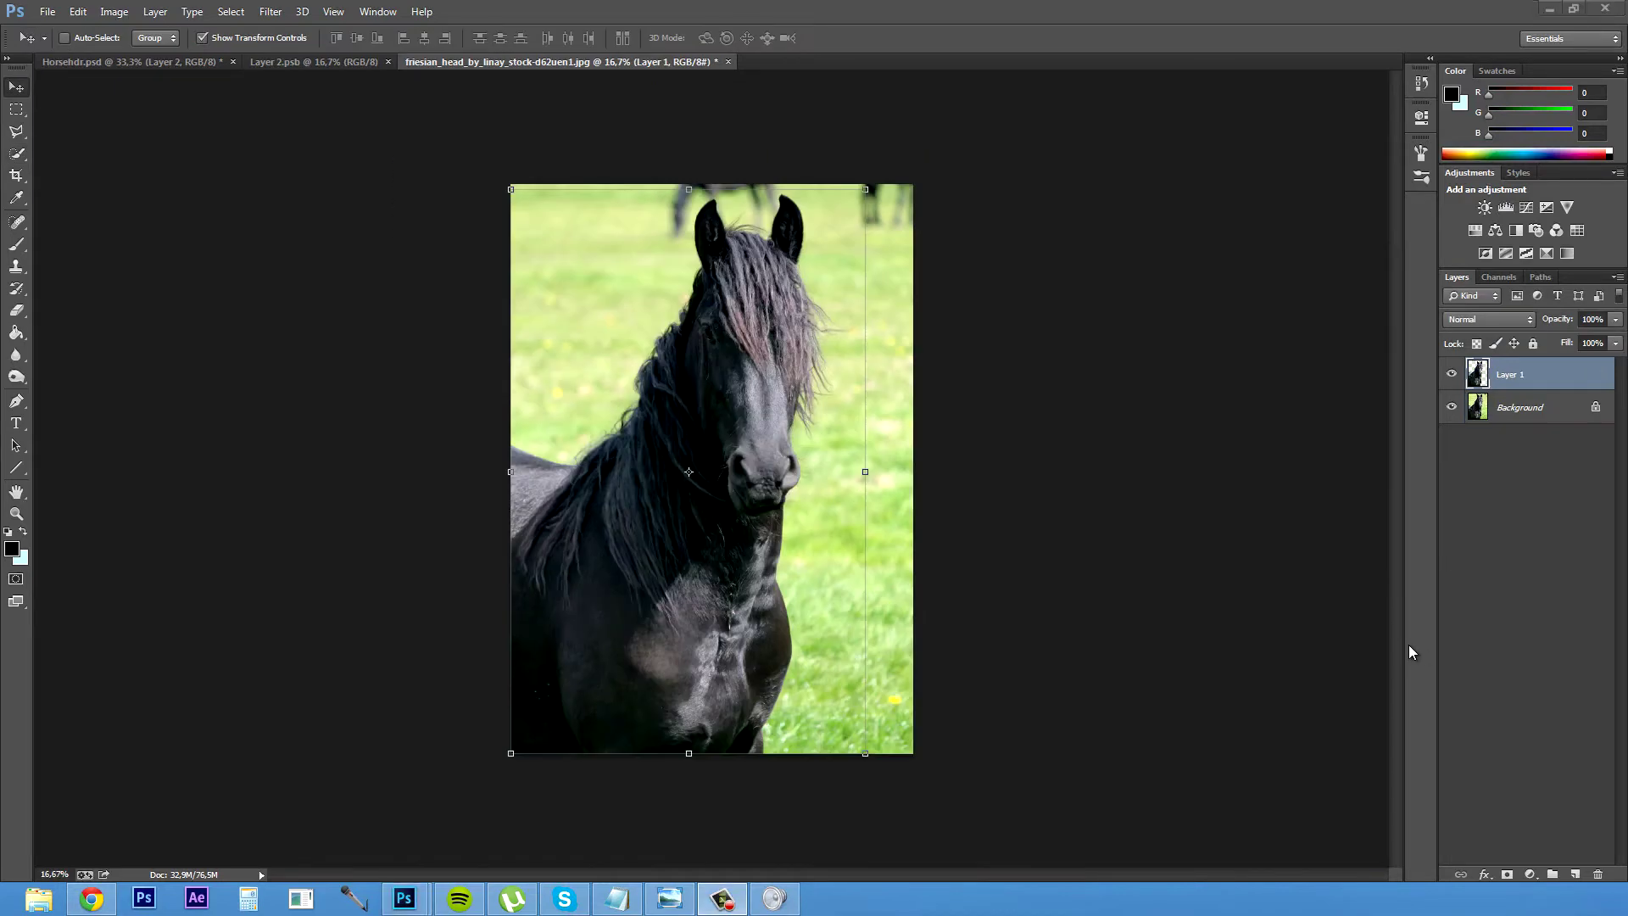
Hide the grass Background, convert Layer 1 to a smart object and open its contents
click(1452, 408)
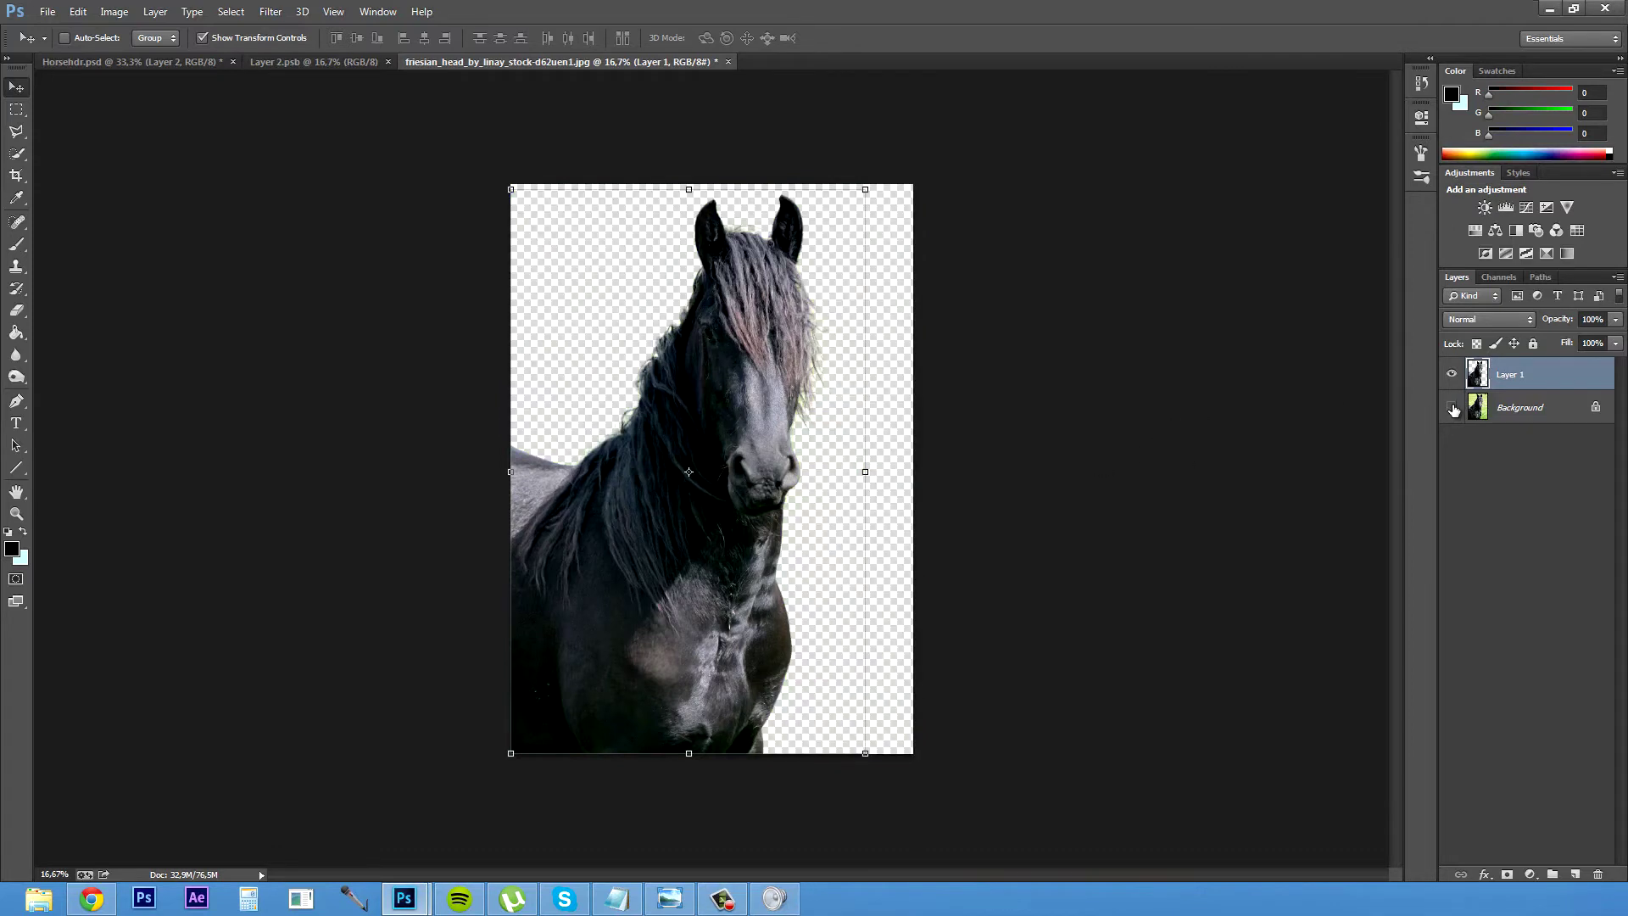
right_click(1529, 380)
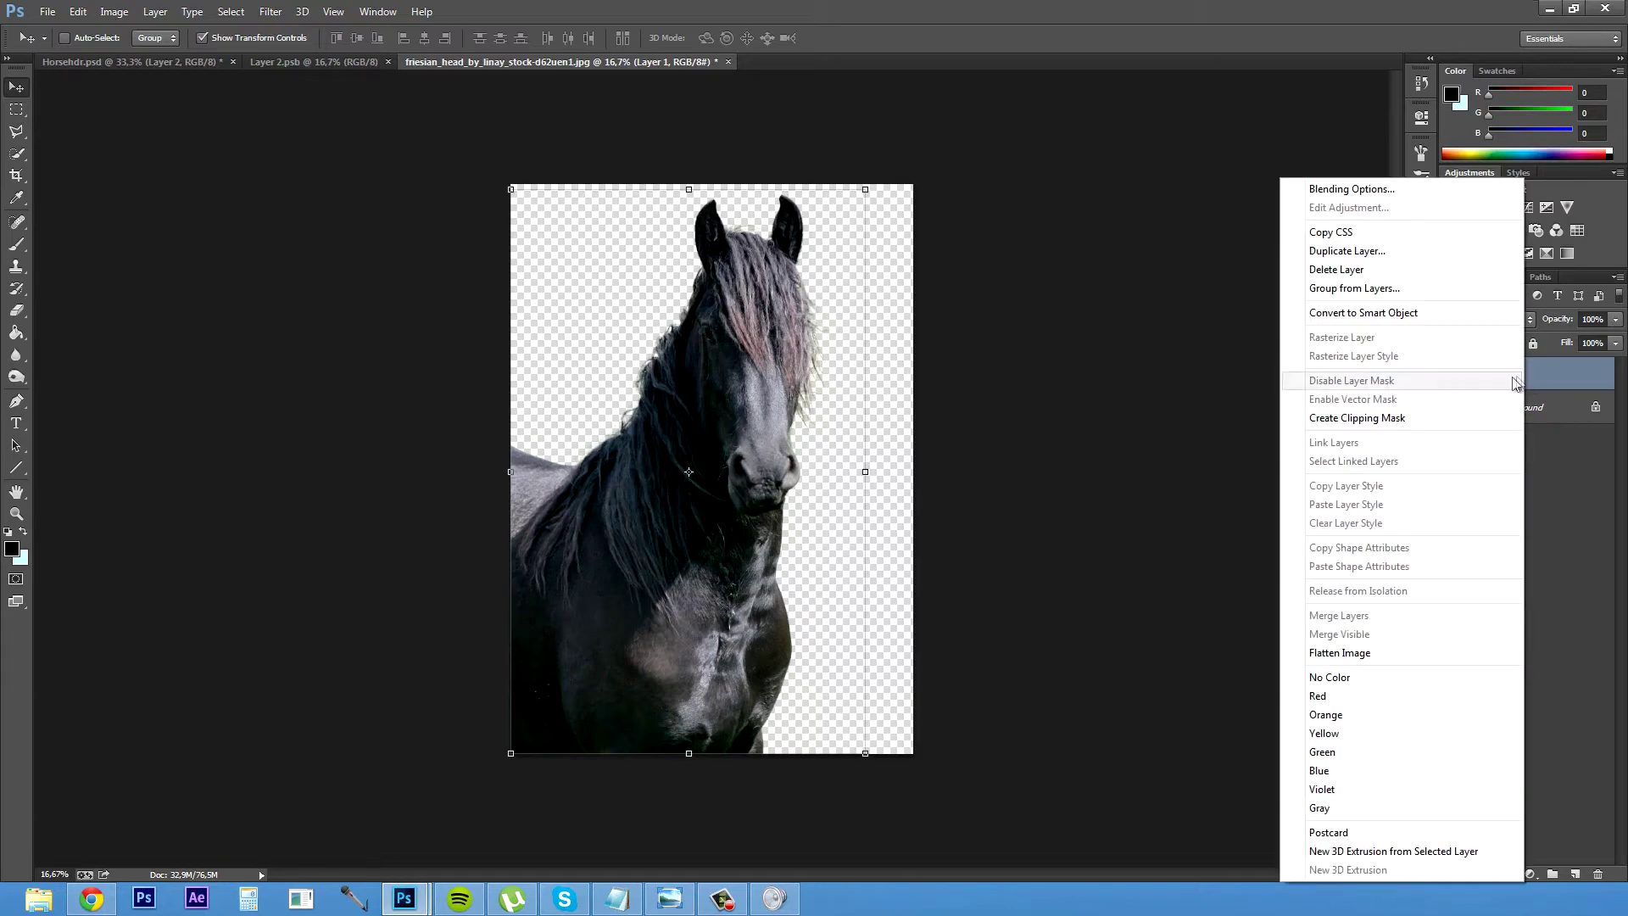
click(1401, 313)
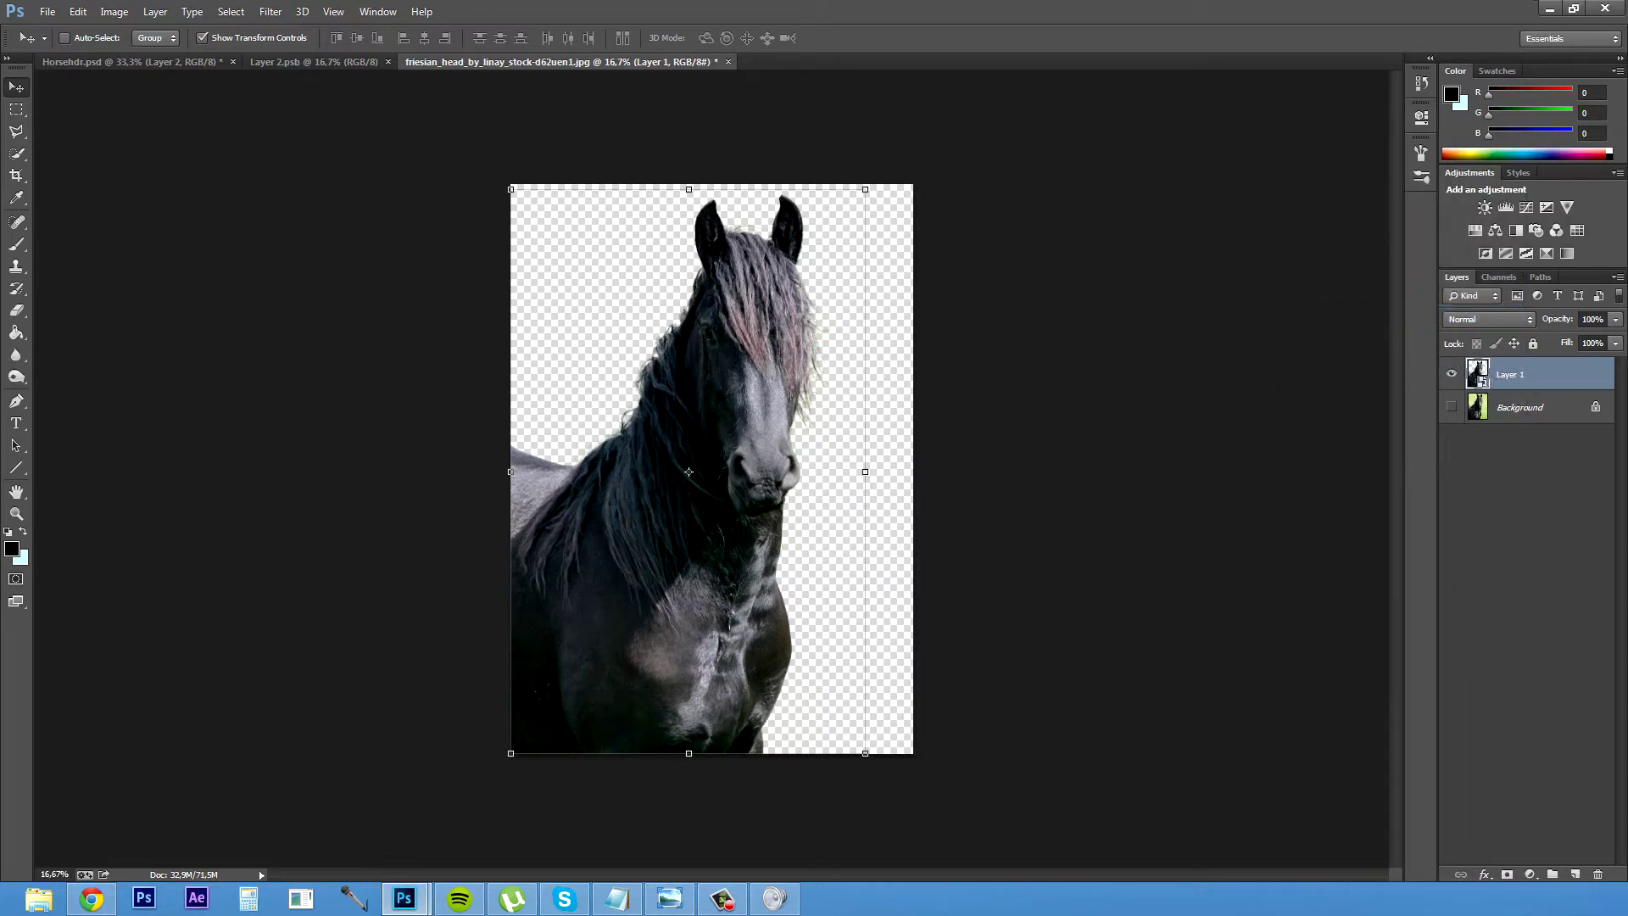
double_click(1477, 374)
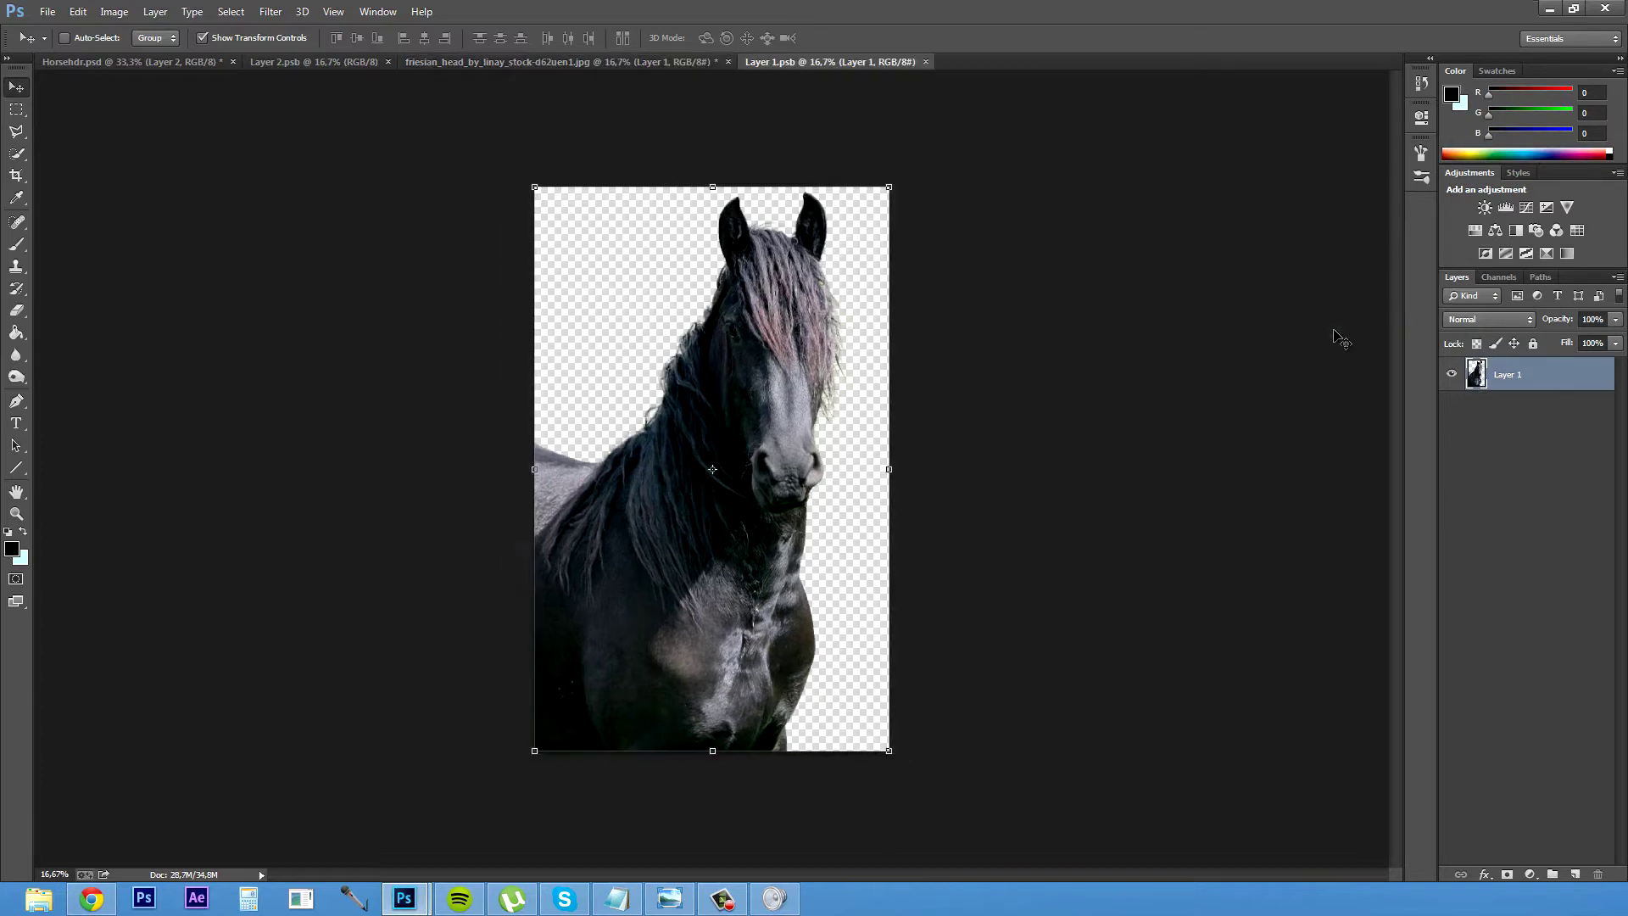
Apply Local Adaptation HDR Toning with edge glow, gamma and shadow changes, Vibrance and Saturation at -100
click(114, 12)
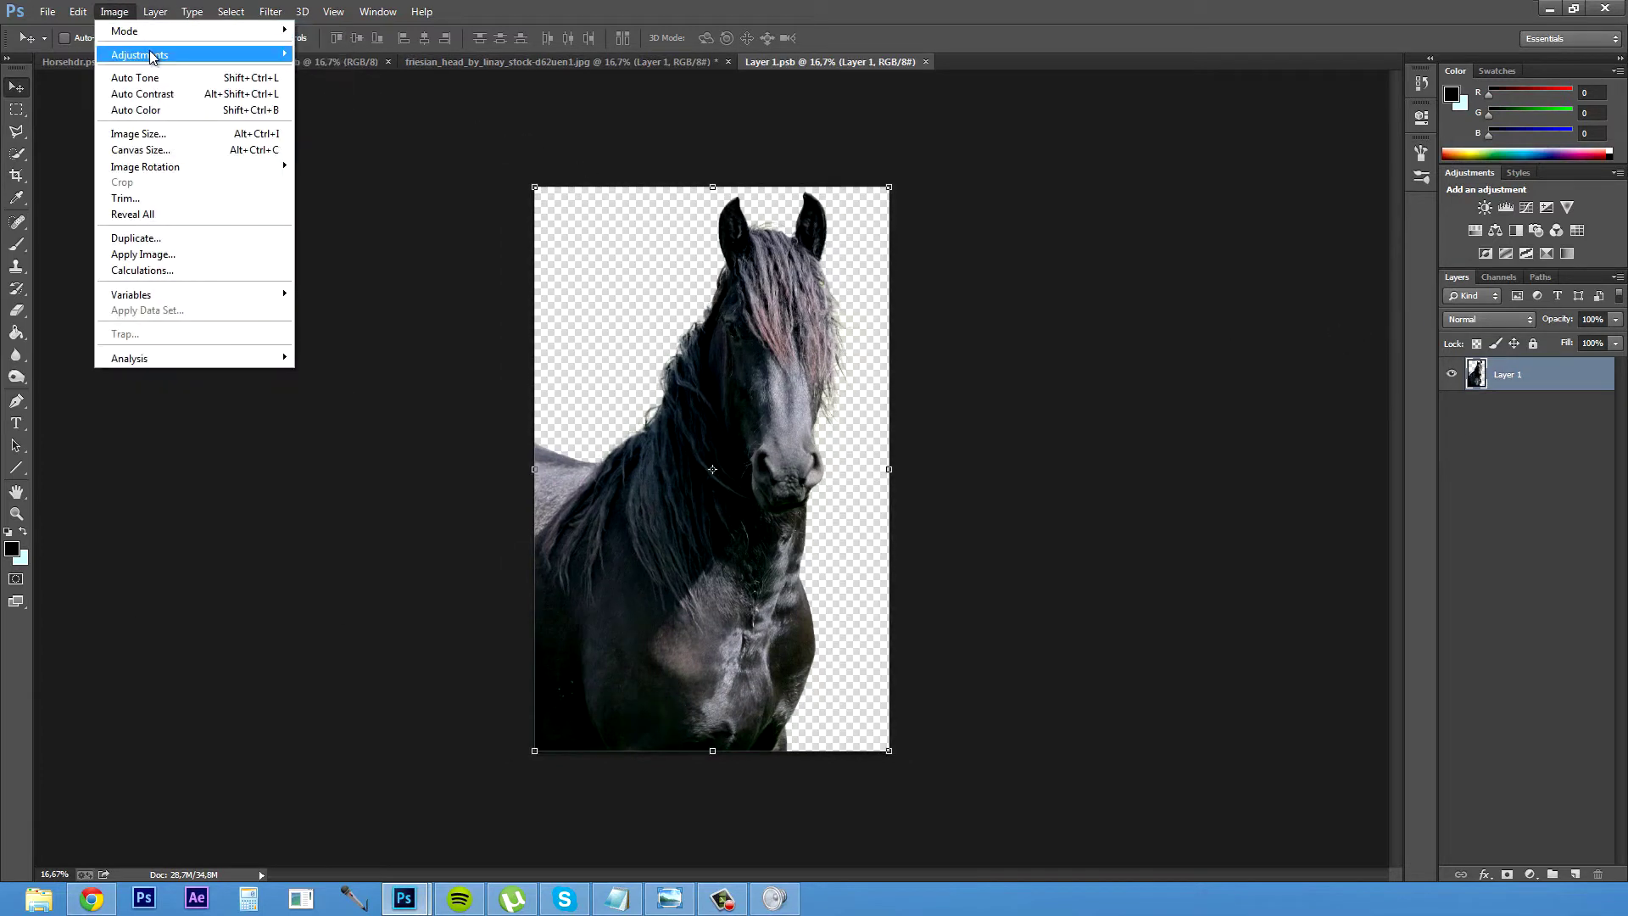
mouse_move(253, 55)
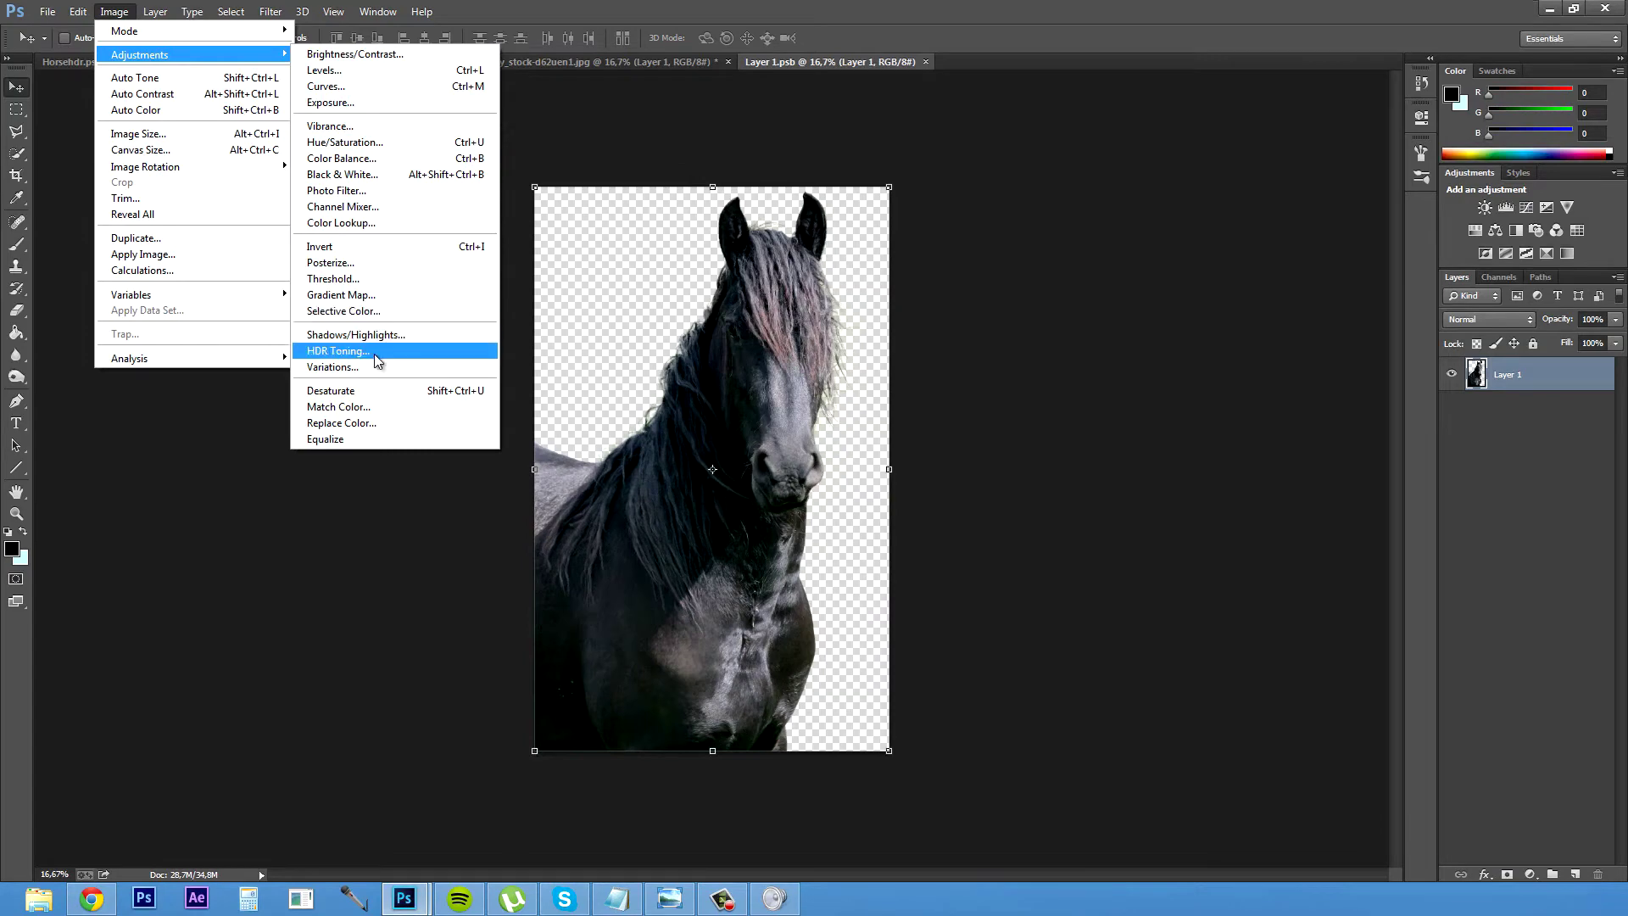
click(376, 352)
click(882, 506)
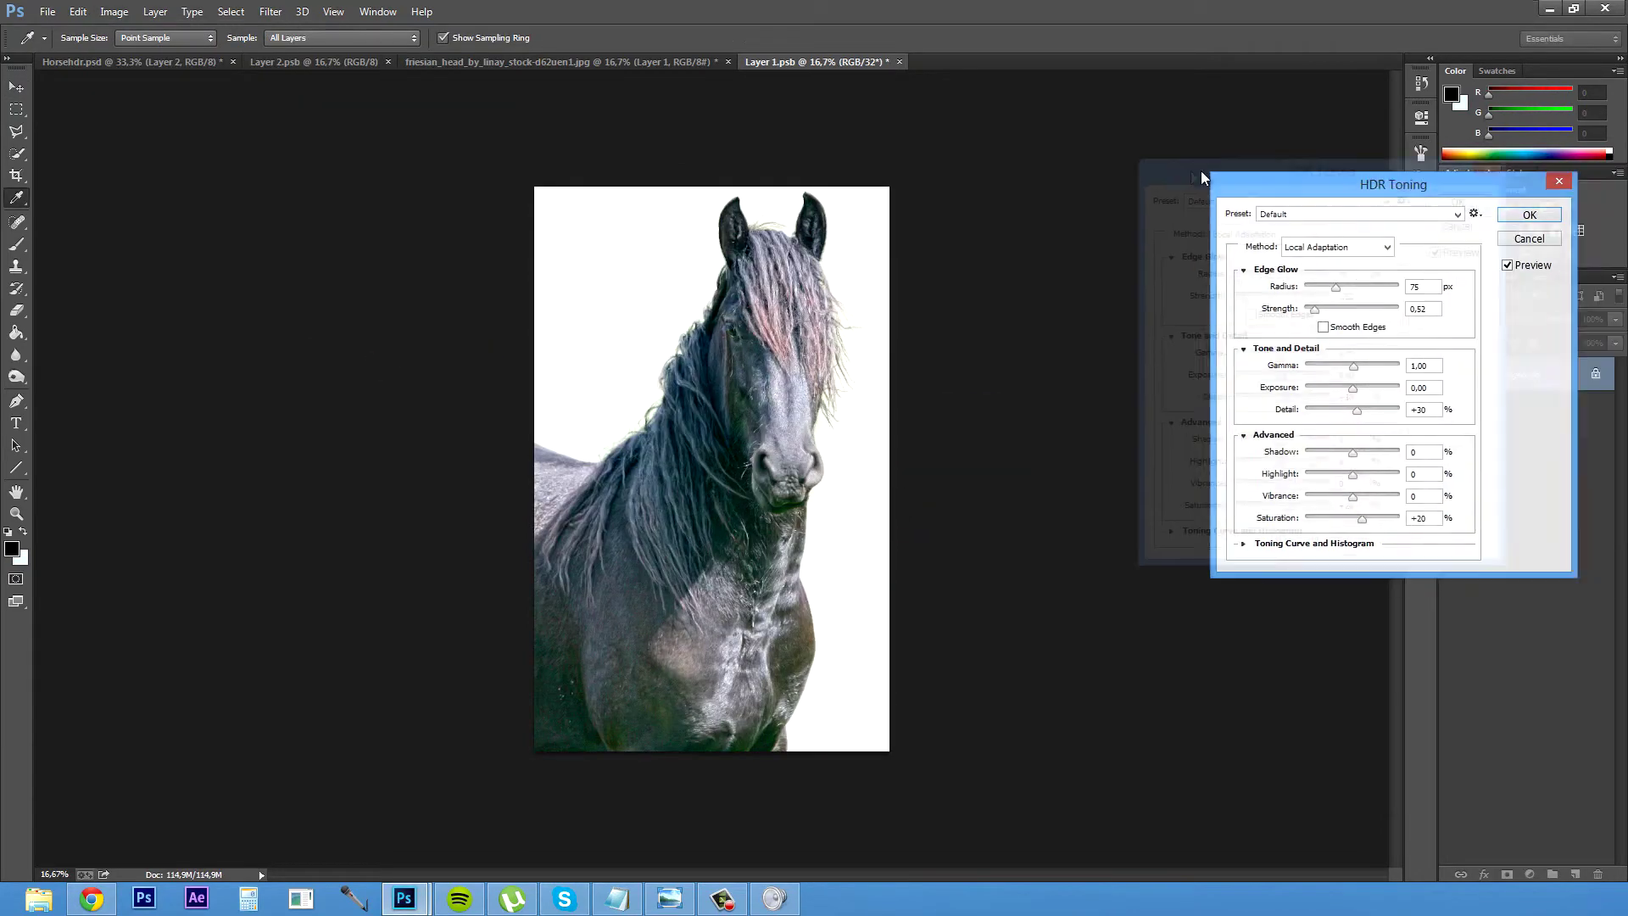
drag(1161, 275, 1190, 281)
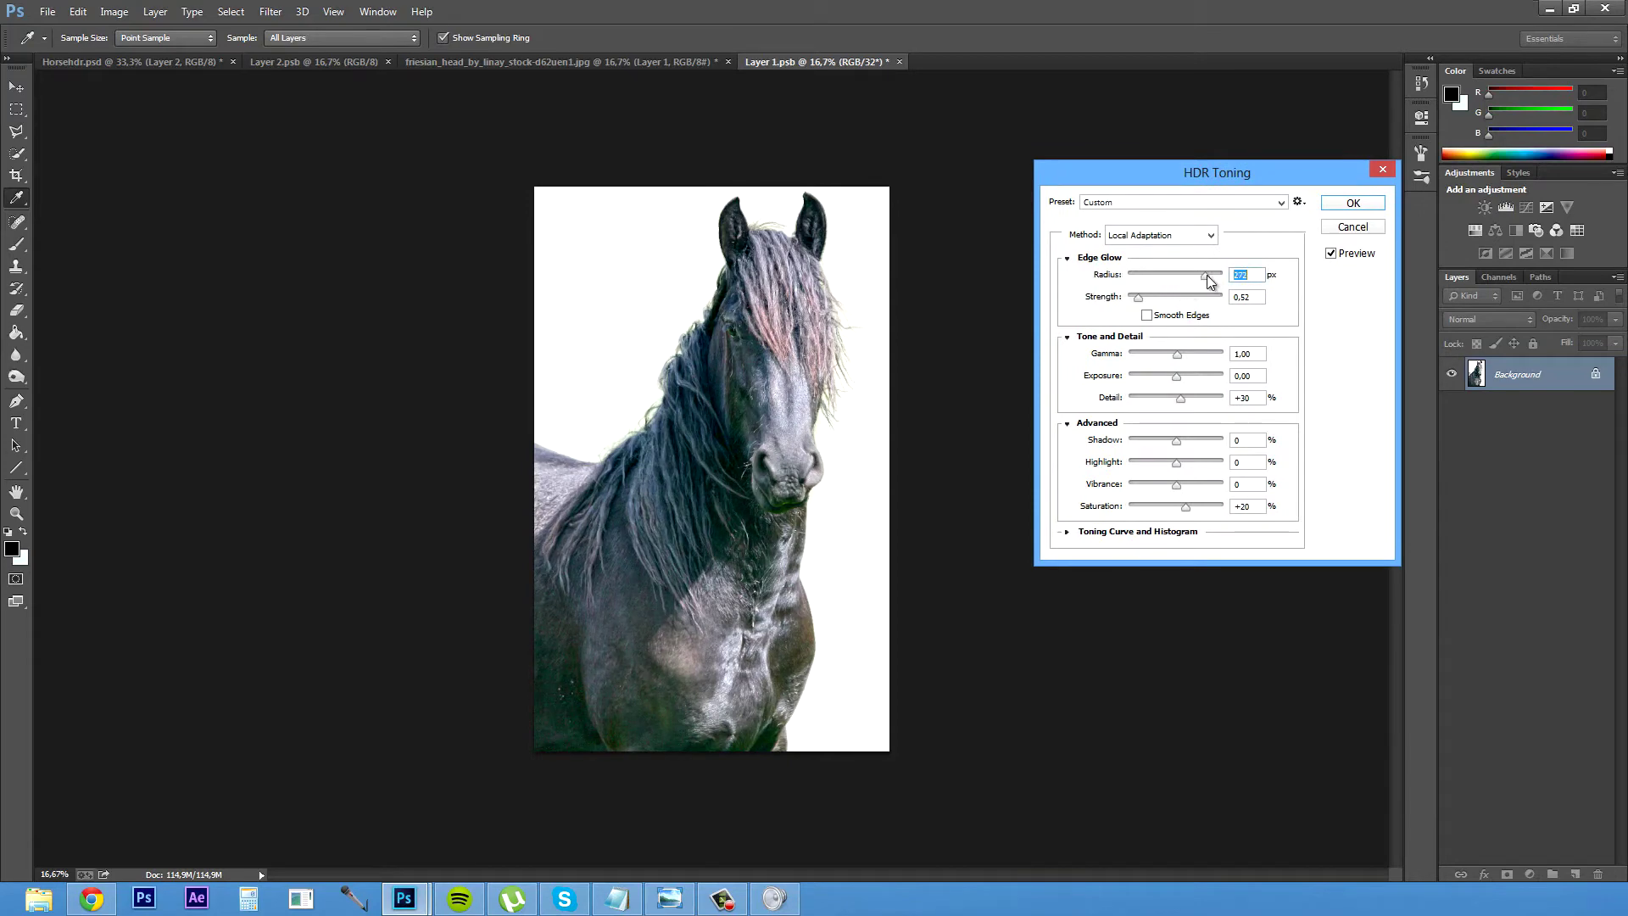
drag(1208, 275, 1223, 306)
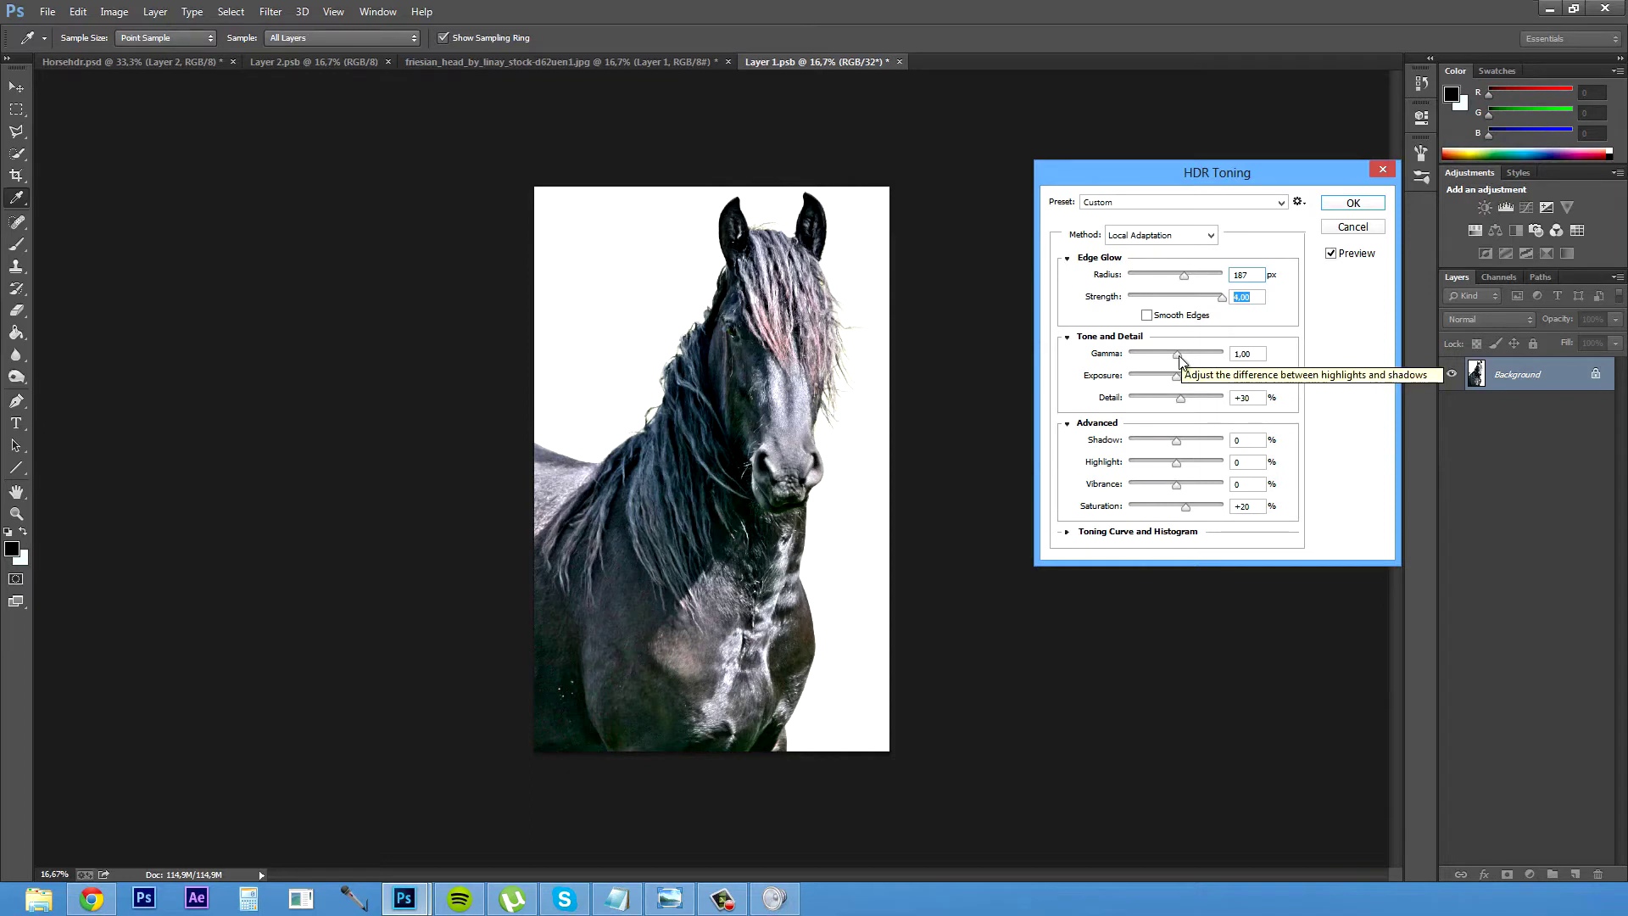
drag(1177, 355, 1198, 395)
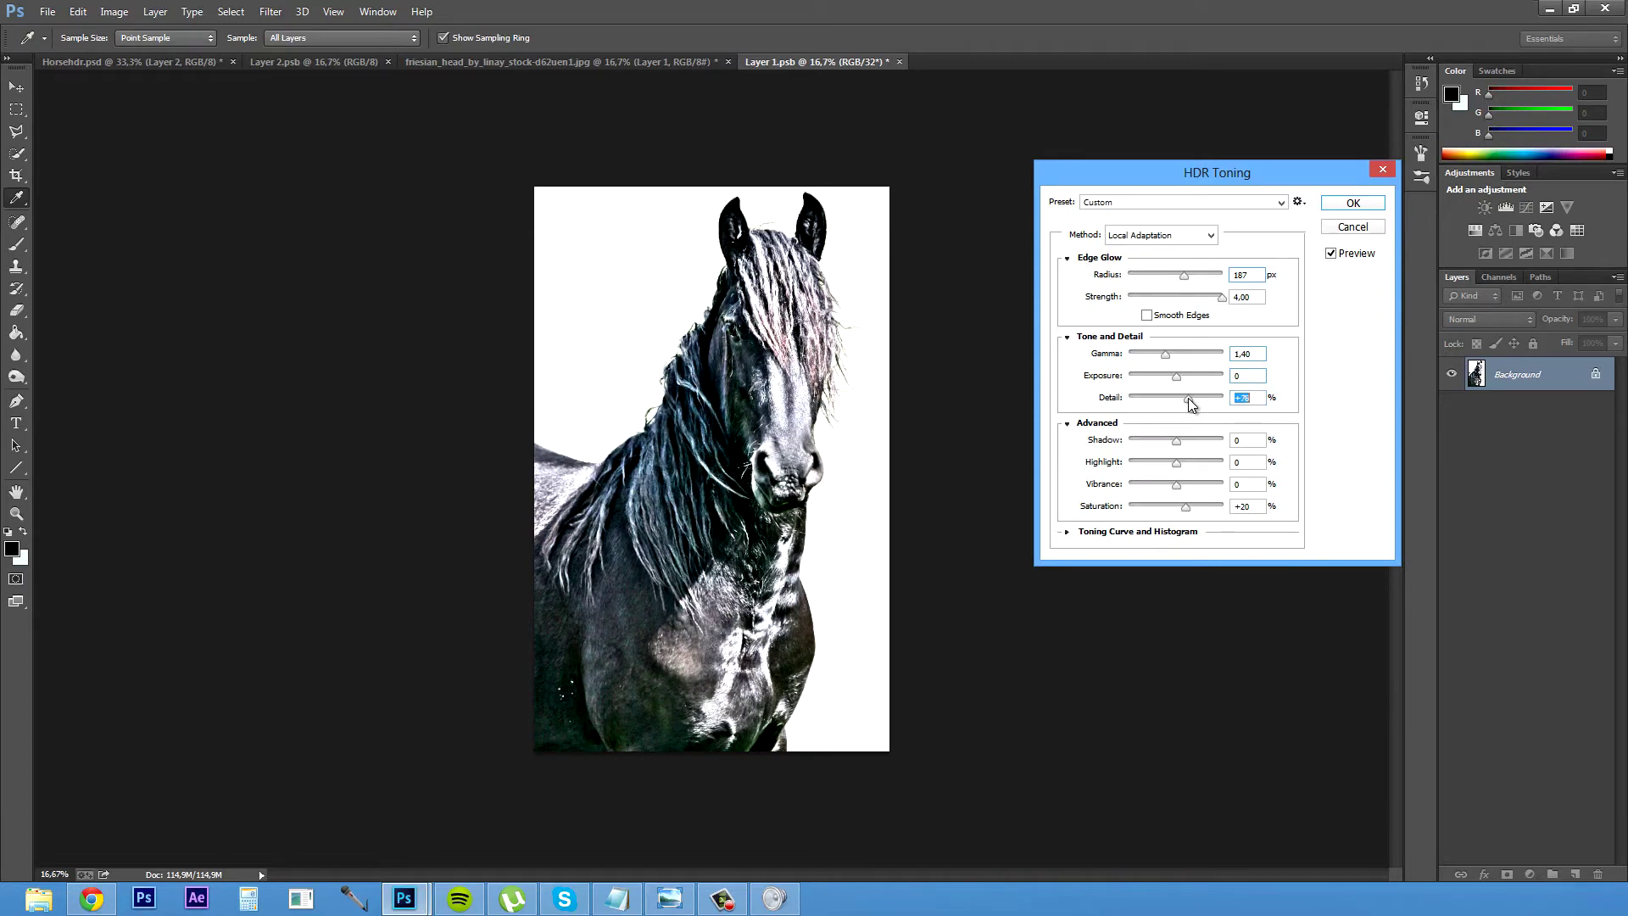
mouse_move(1176, 442)
mouse_down()
mouse_move(1140, 448)
mouse_move(1194, 468)
mouse_move(1171, 472)
mouse_up()
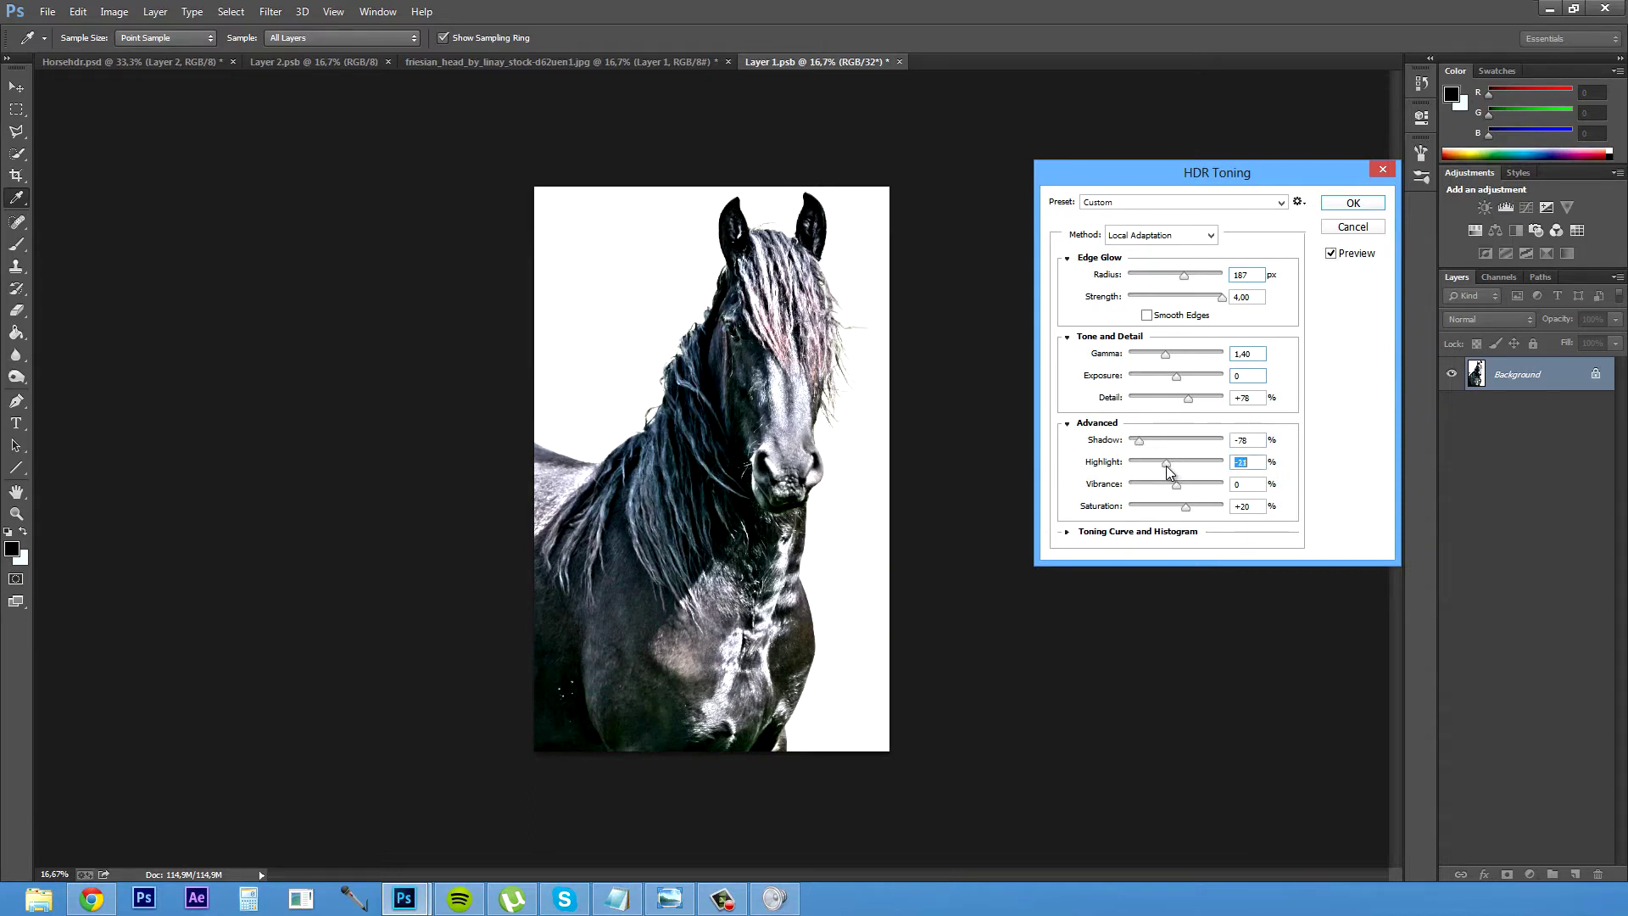
drag(1174, 490, 1119, 492)
click(1354, 203)
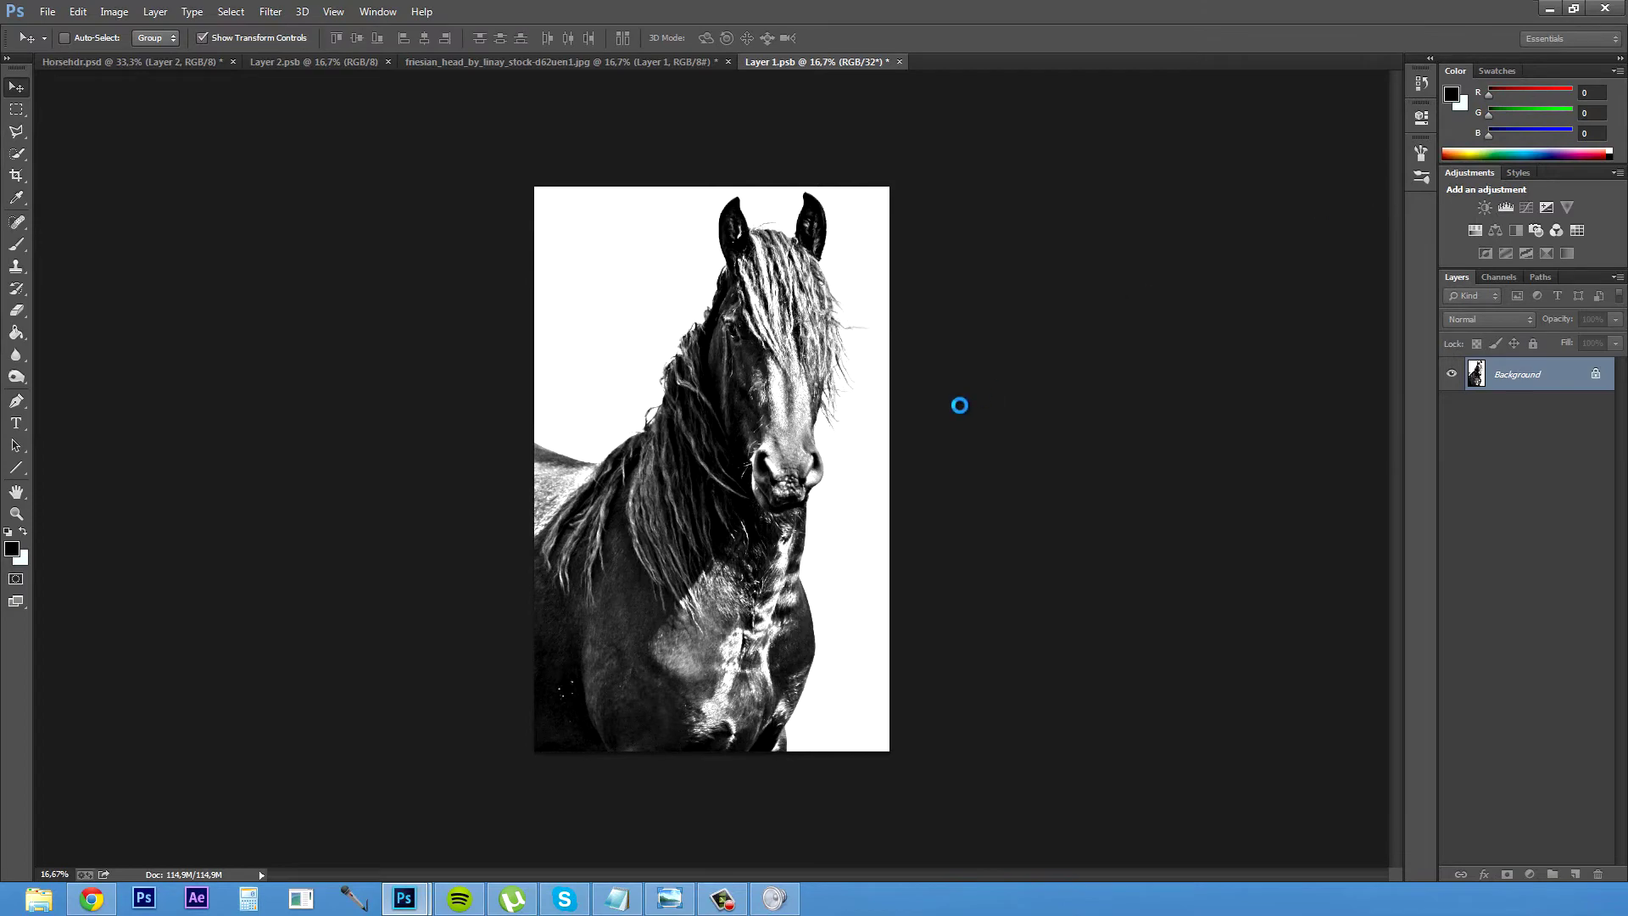
Save the toned image and drag its layer into the friesian document
key(ctrl+plus)
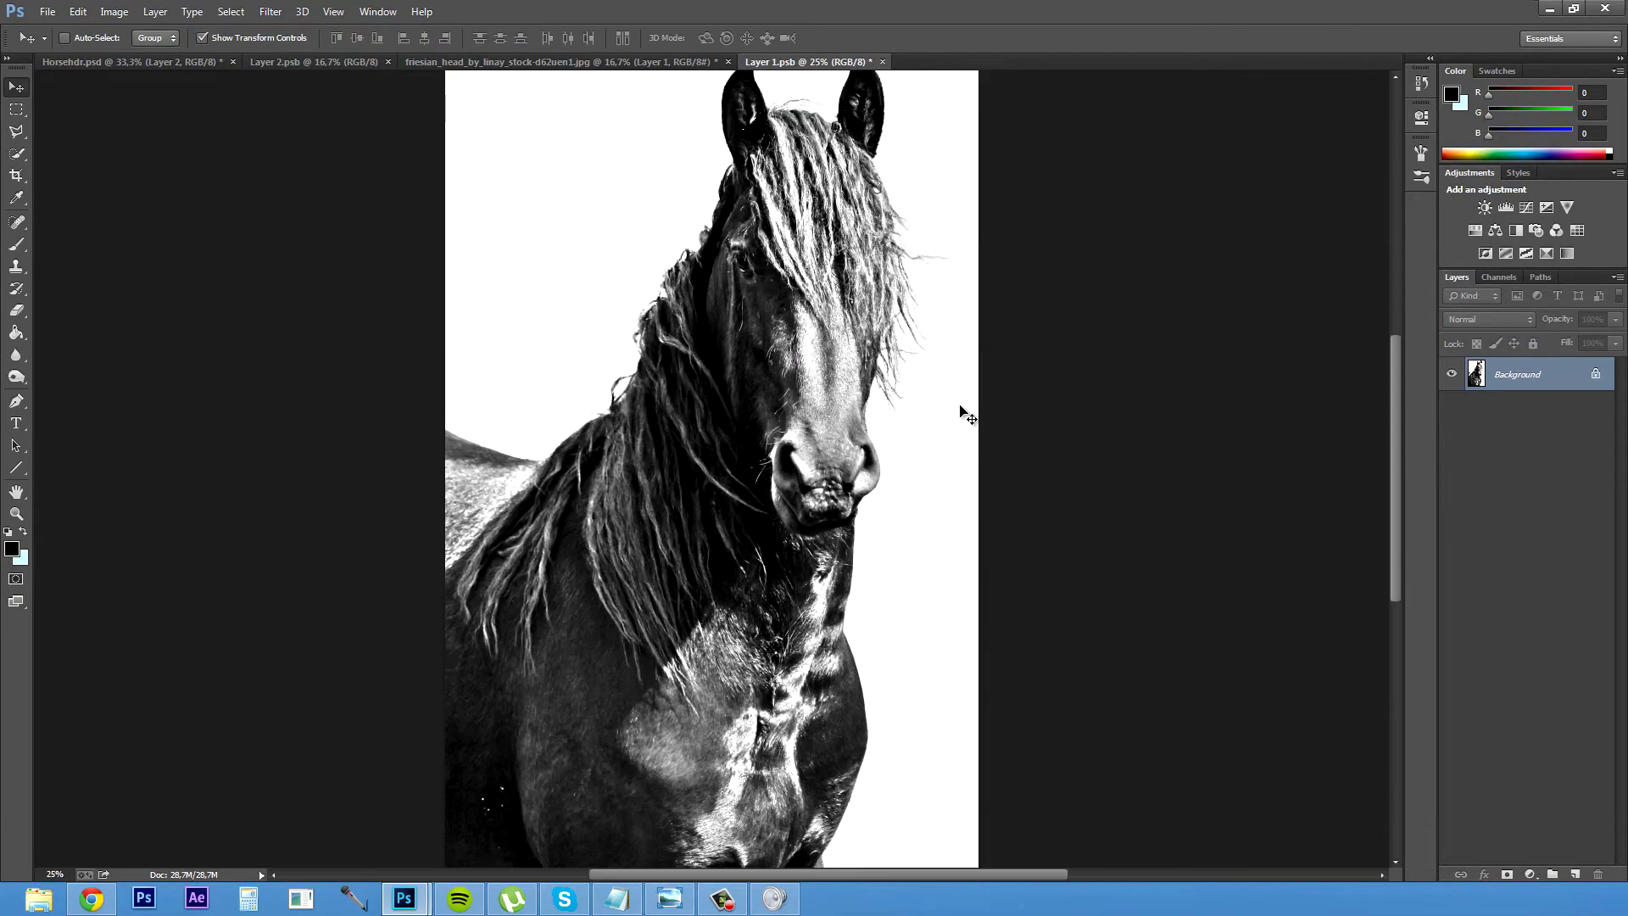
key(ctrl+s)
click(632, 62)
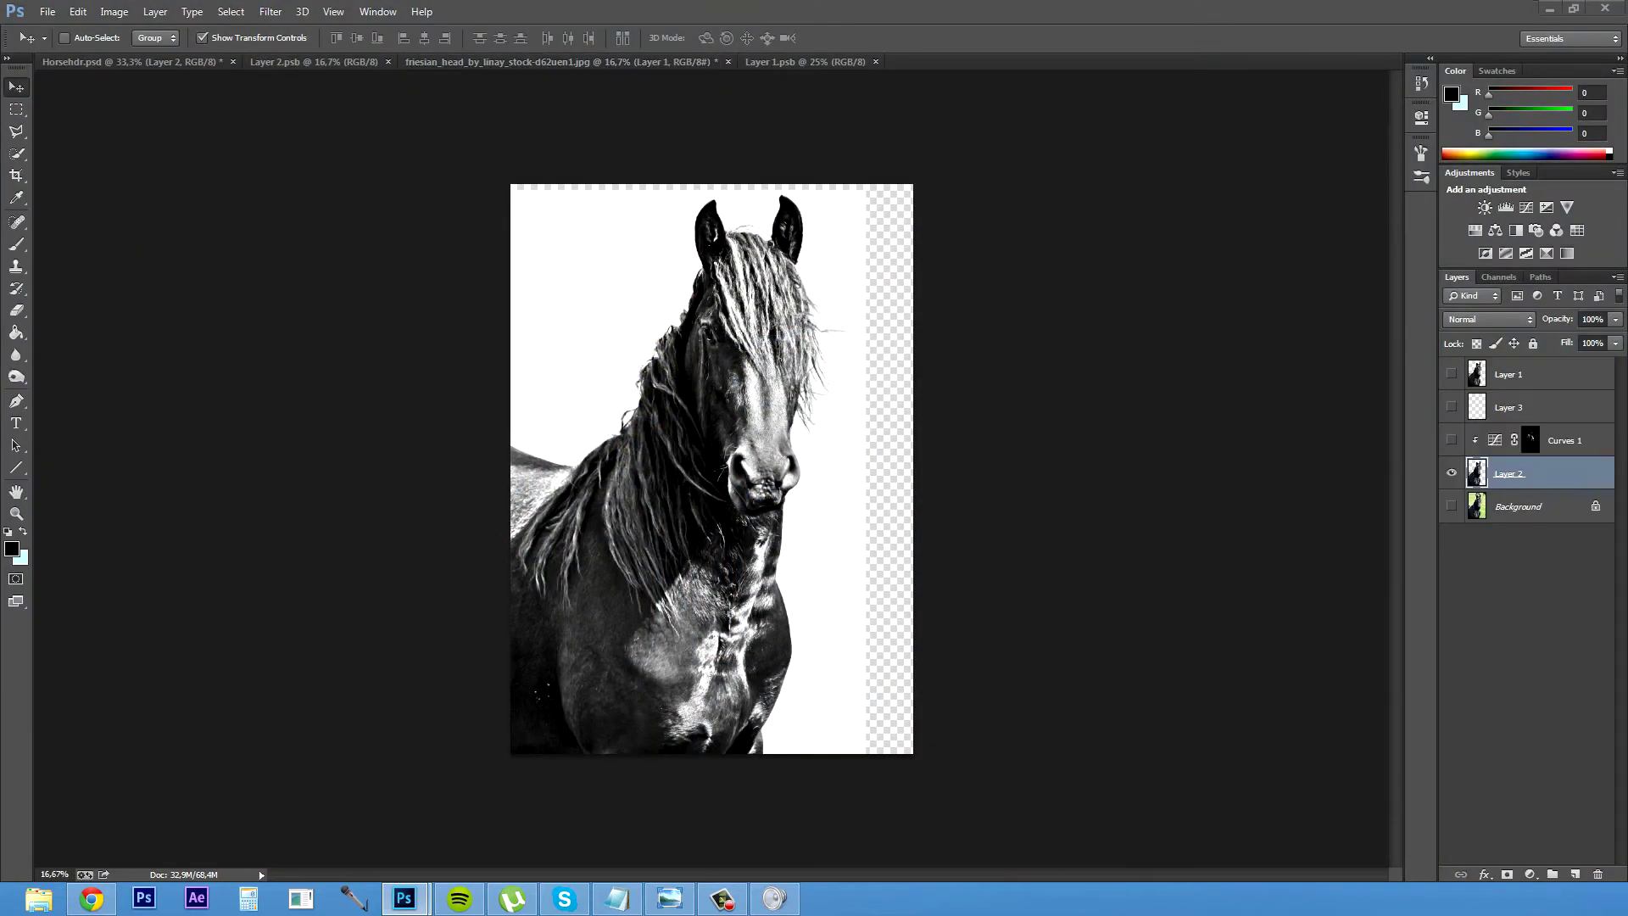
drag(1522, 478, 773, 477)
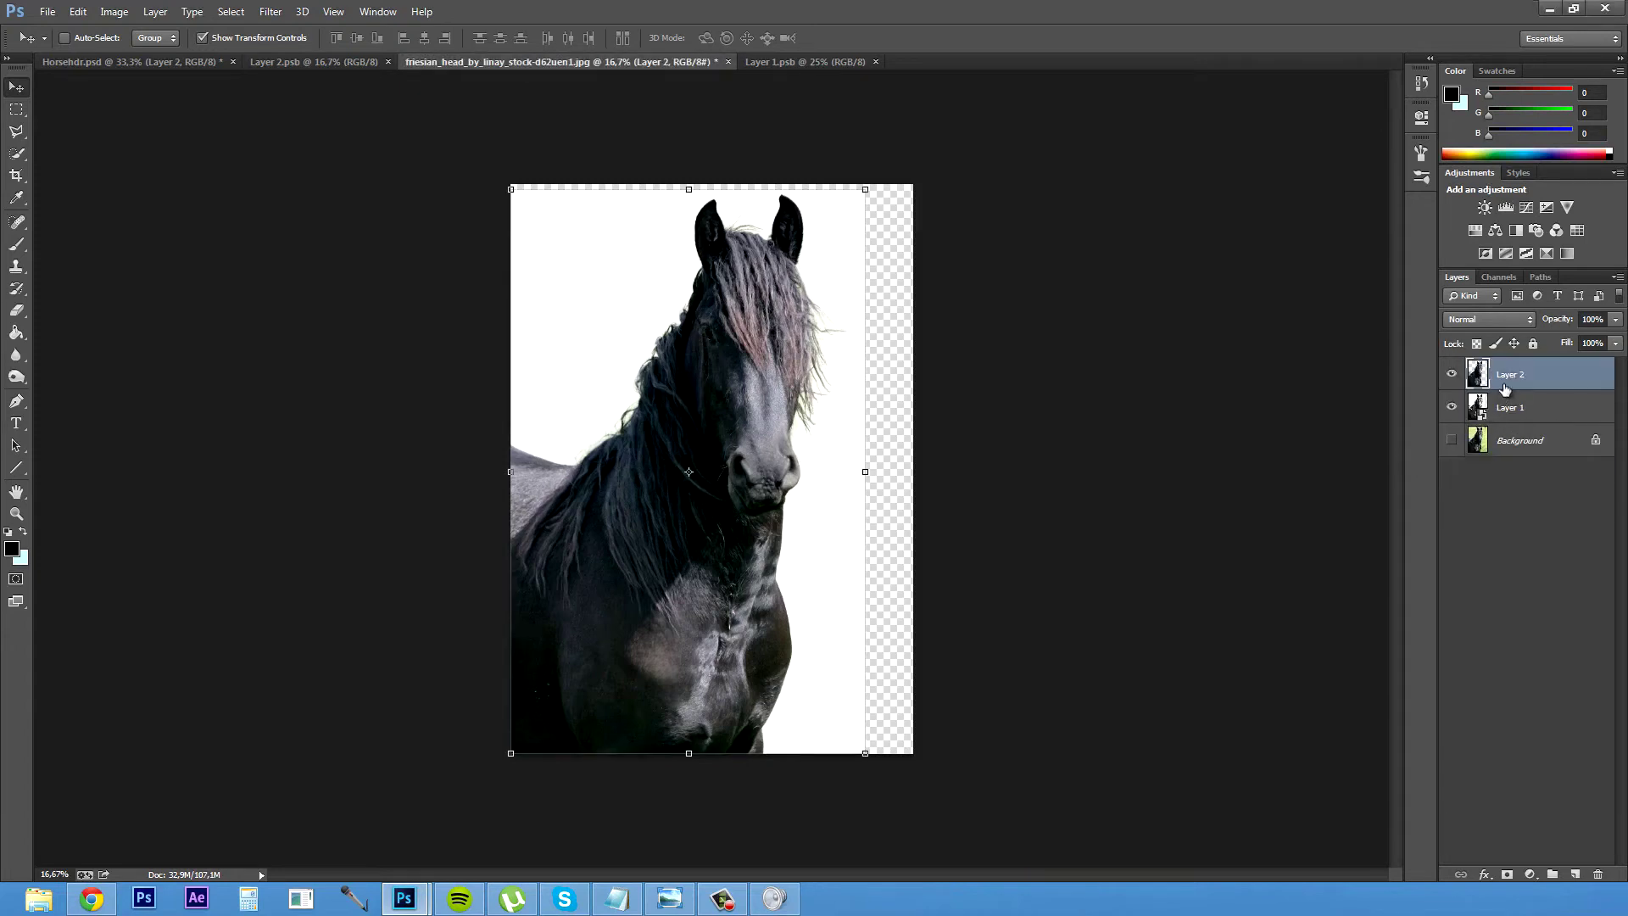
Load the horse outline, copy it from Layer 1 onto Layer 3, and hide Layers 1 and 2
ctrl+click(1480, 375)
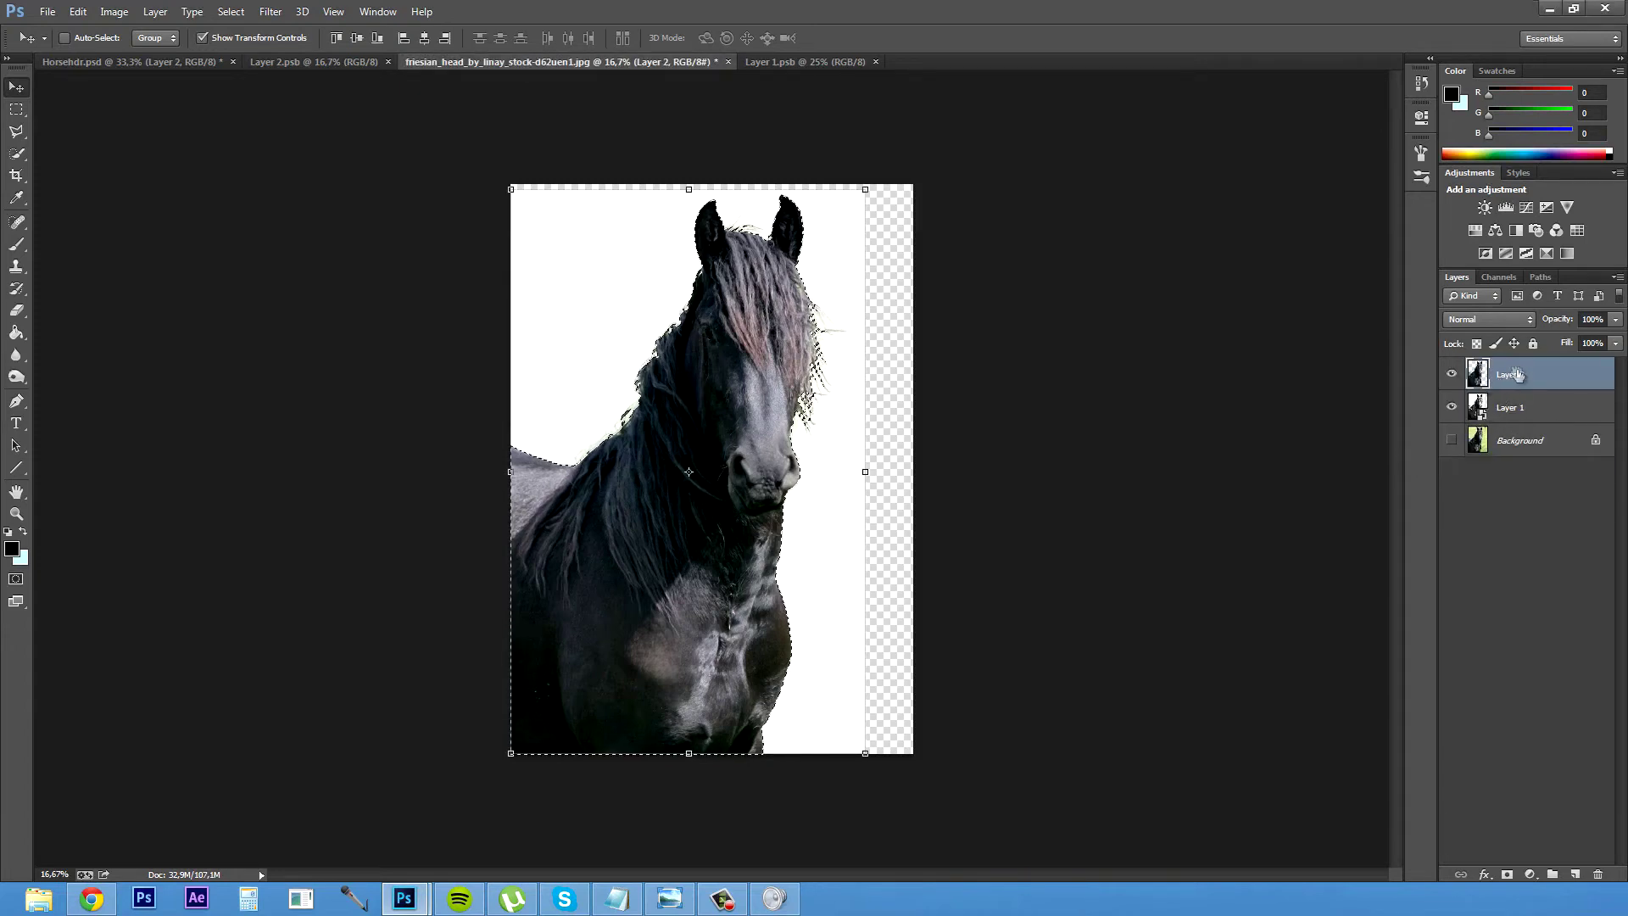
drag(1514, 375, 1518, 424)
click(1452, 407)
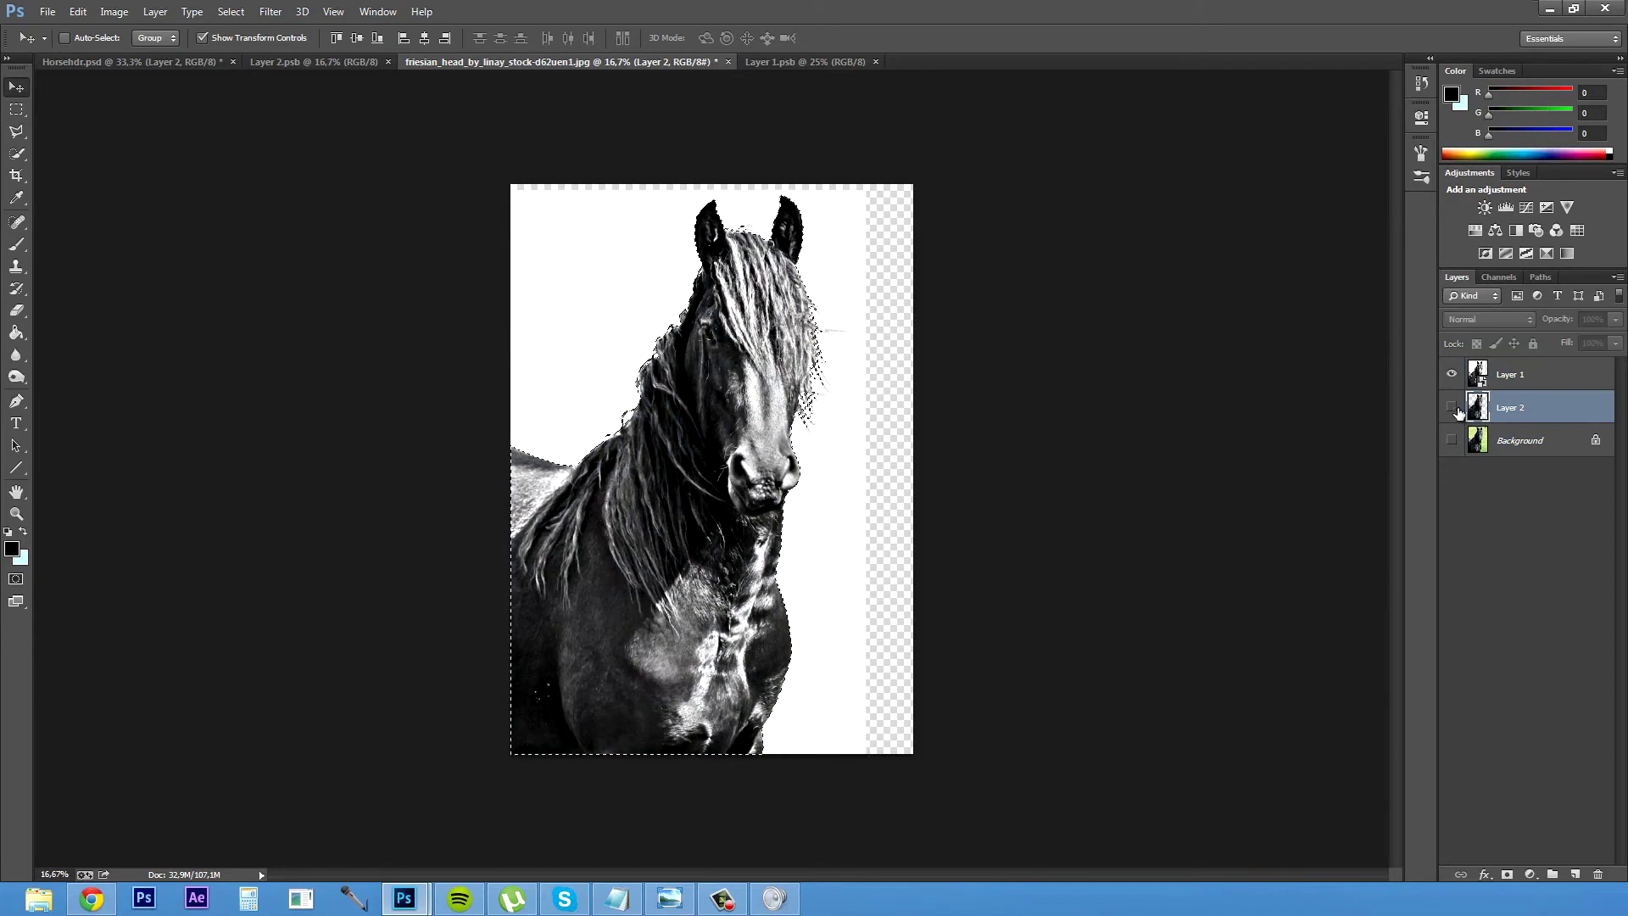
click(1514, 376)
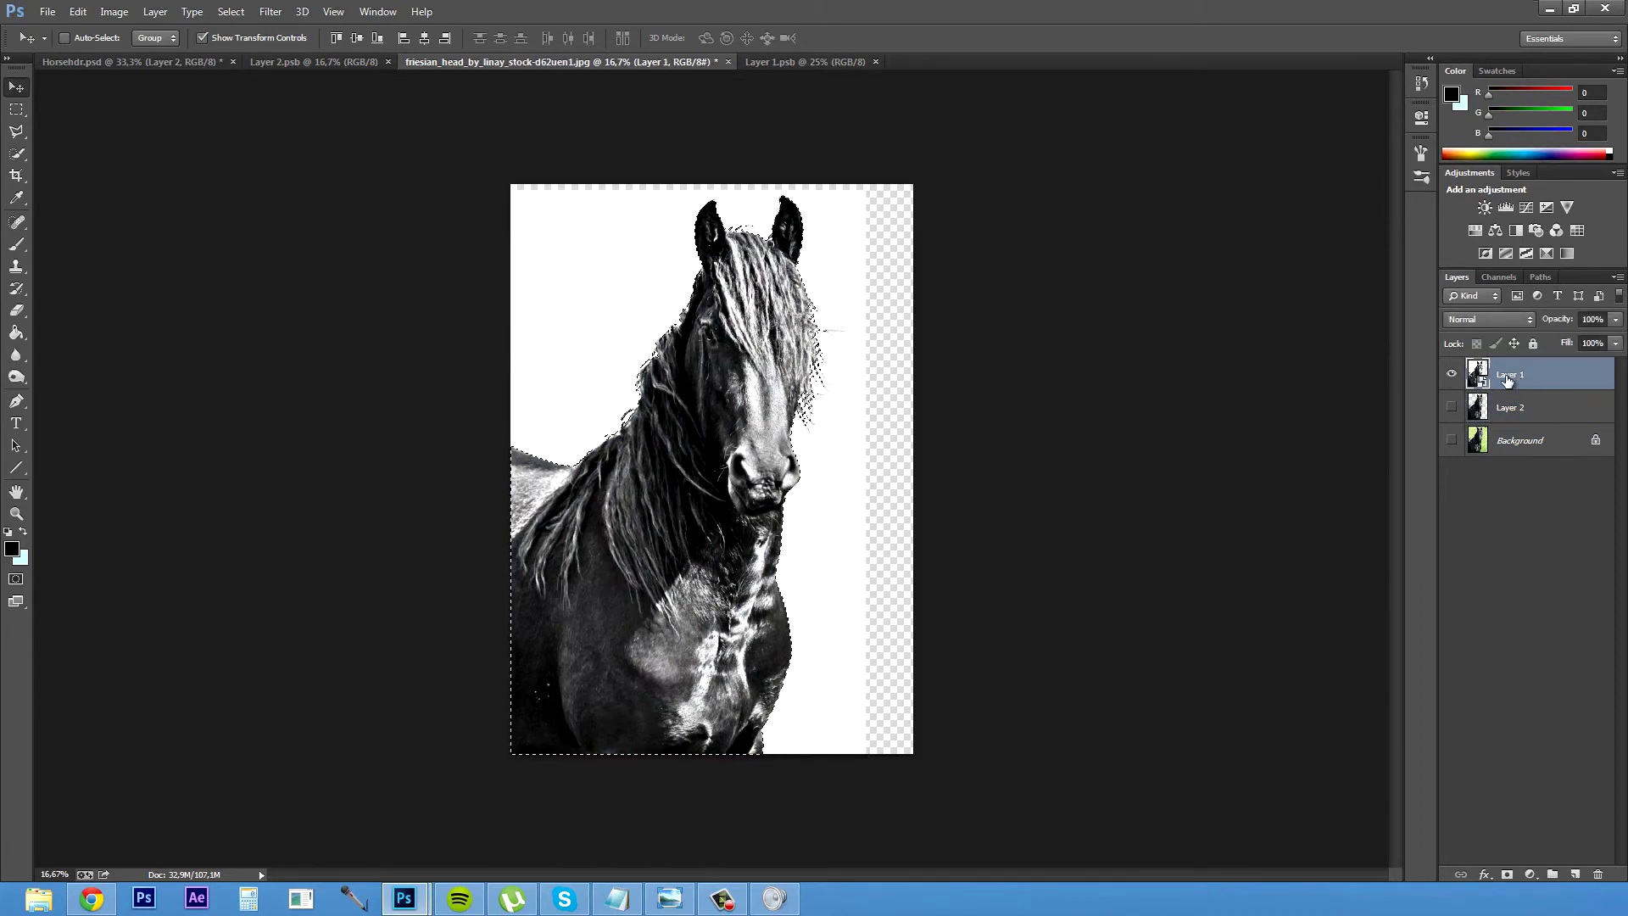
key(ctrl+j)
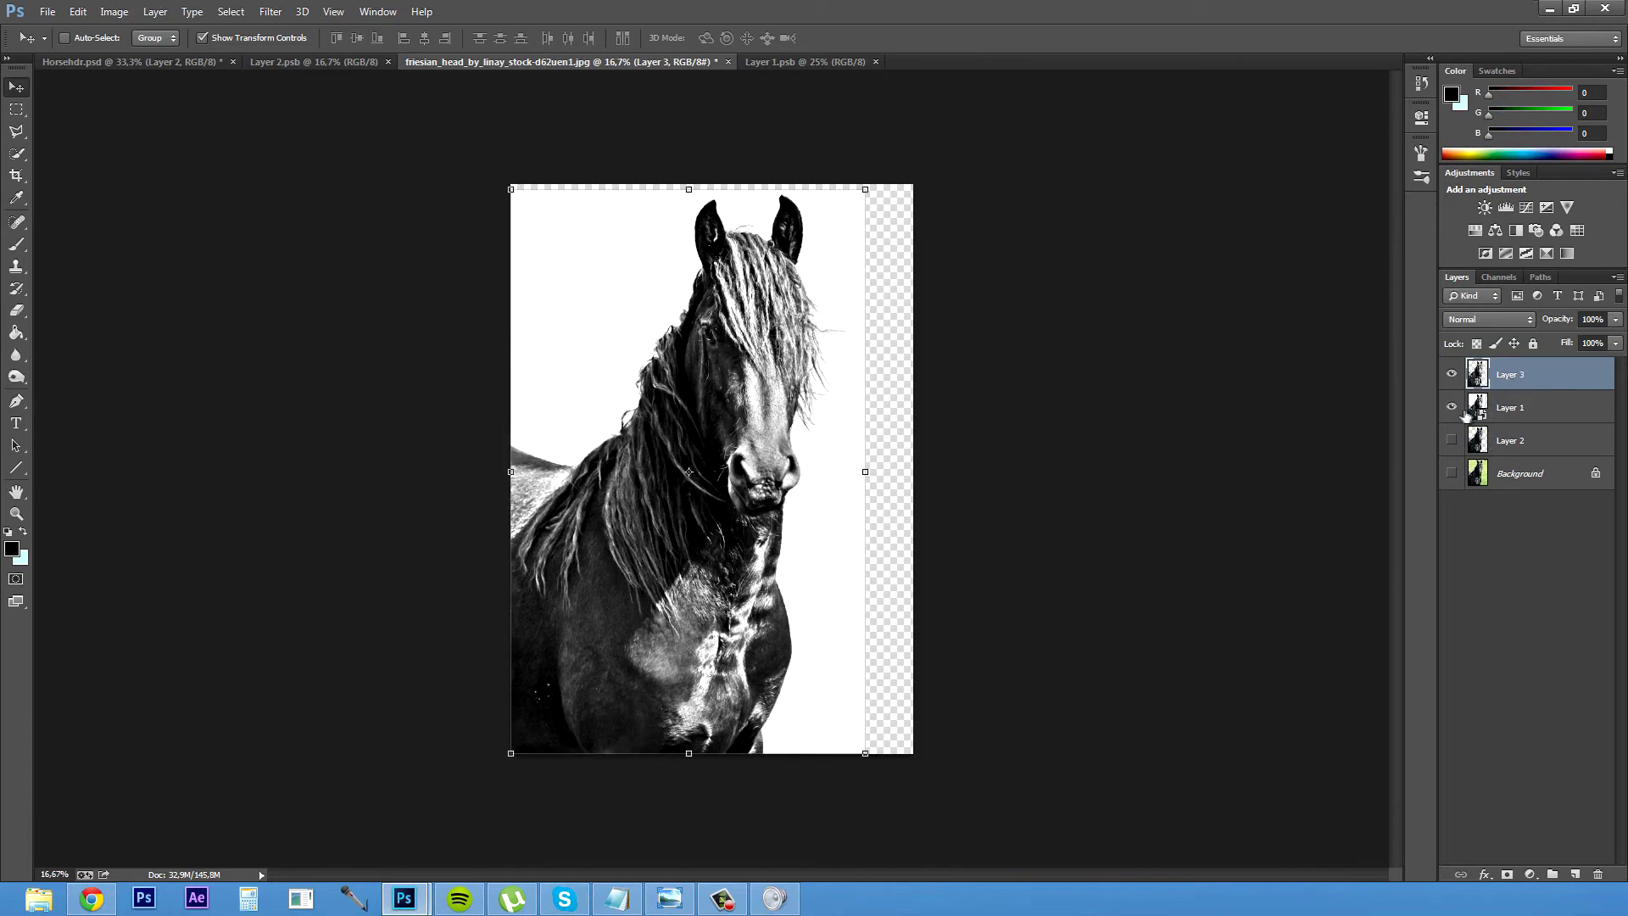
click(1452, 407)
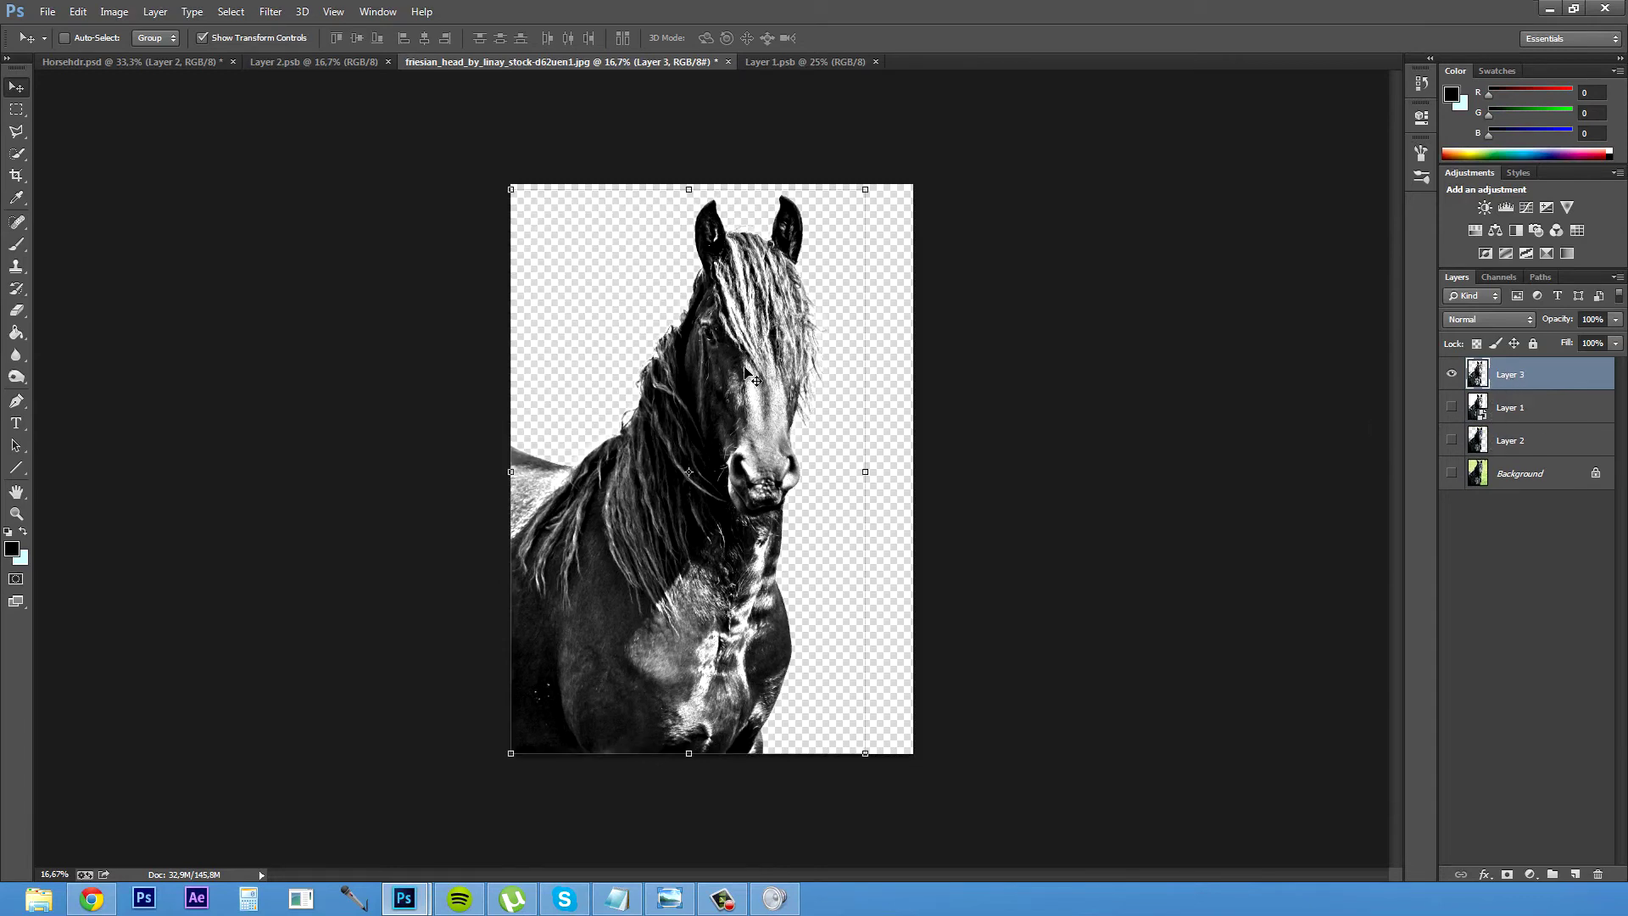
Apply Oil Paint with Stylization 10, Cleanliness 5.95, Scale 0.1 and Angular Direction 187.2
click(270, 11)
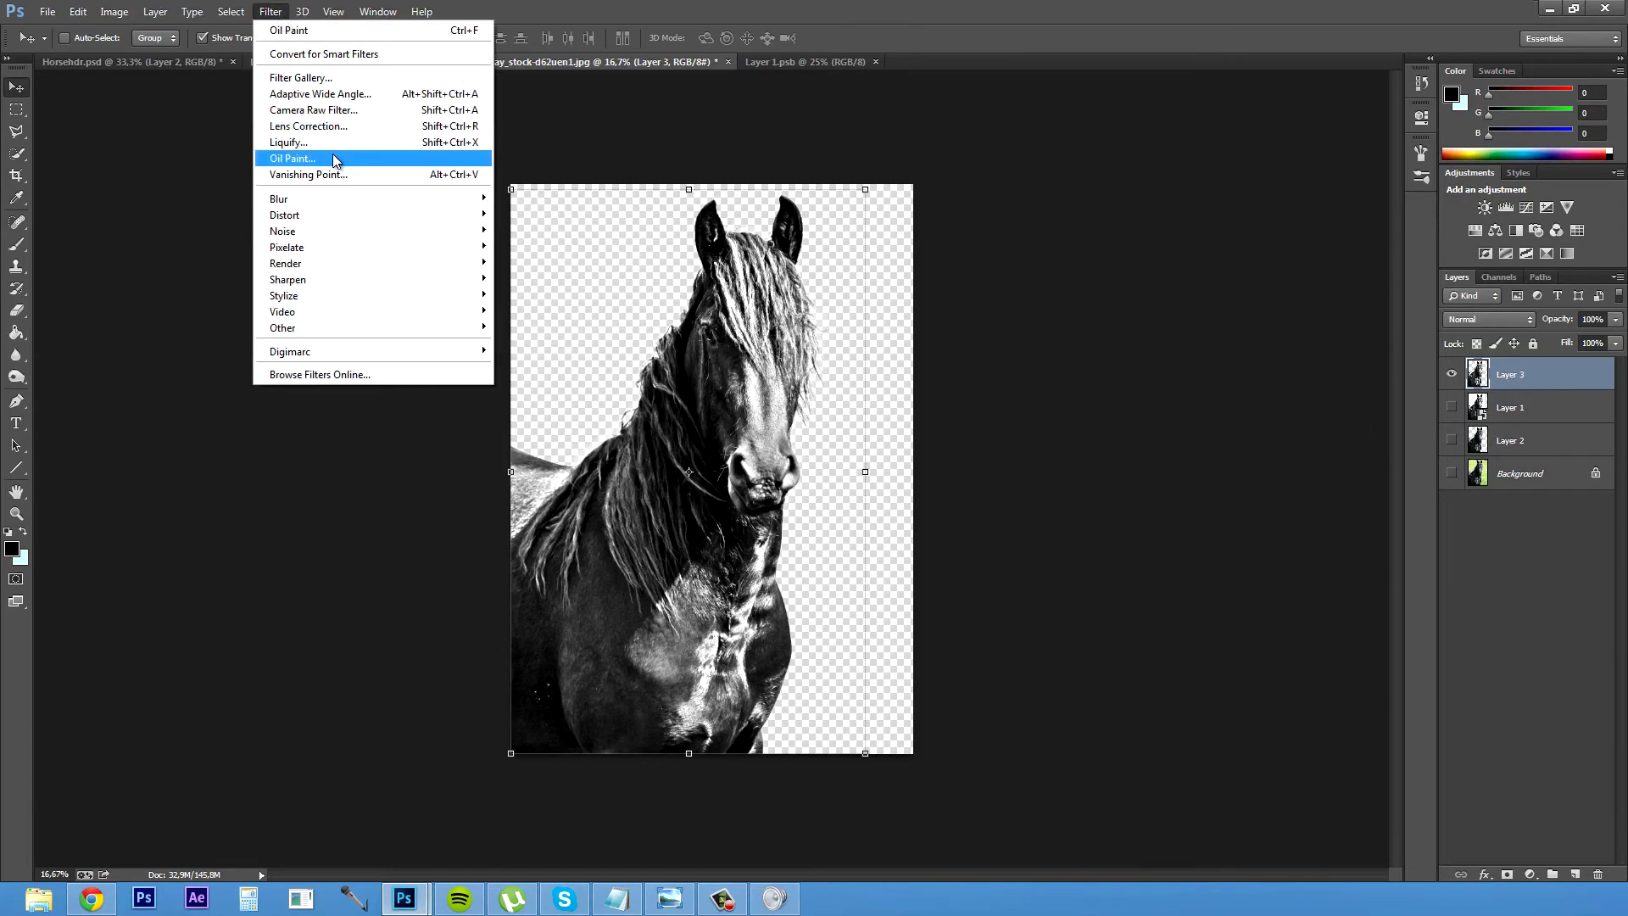
click(335, 159)
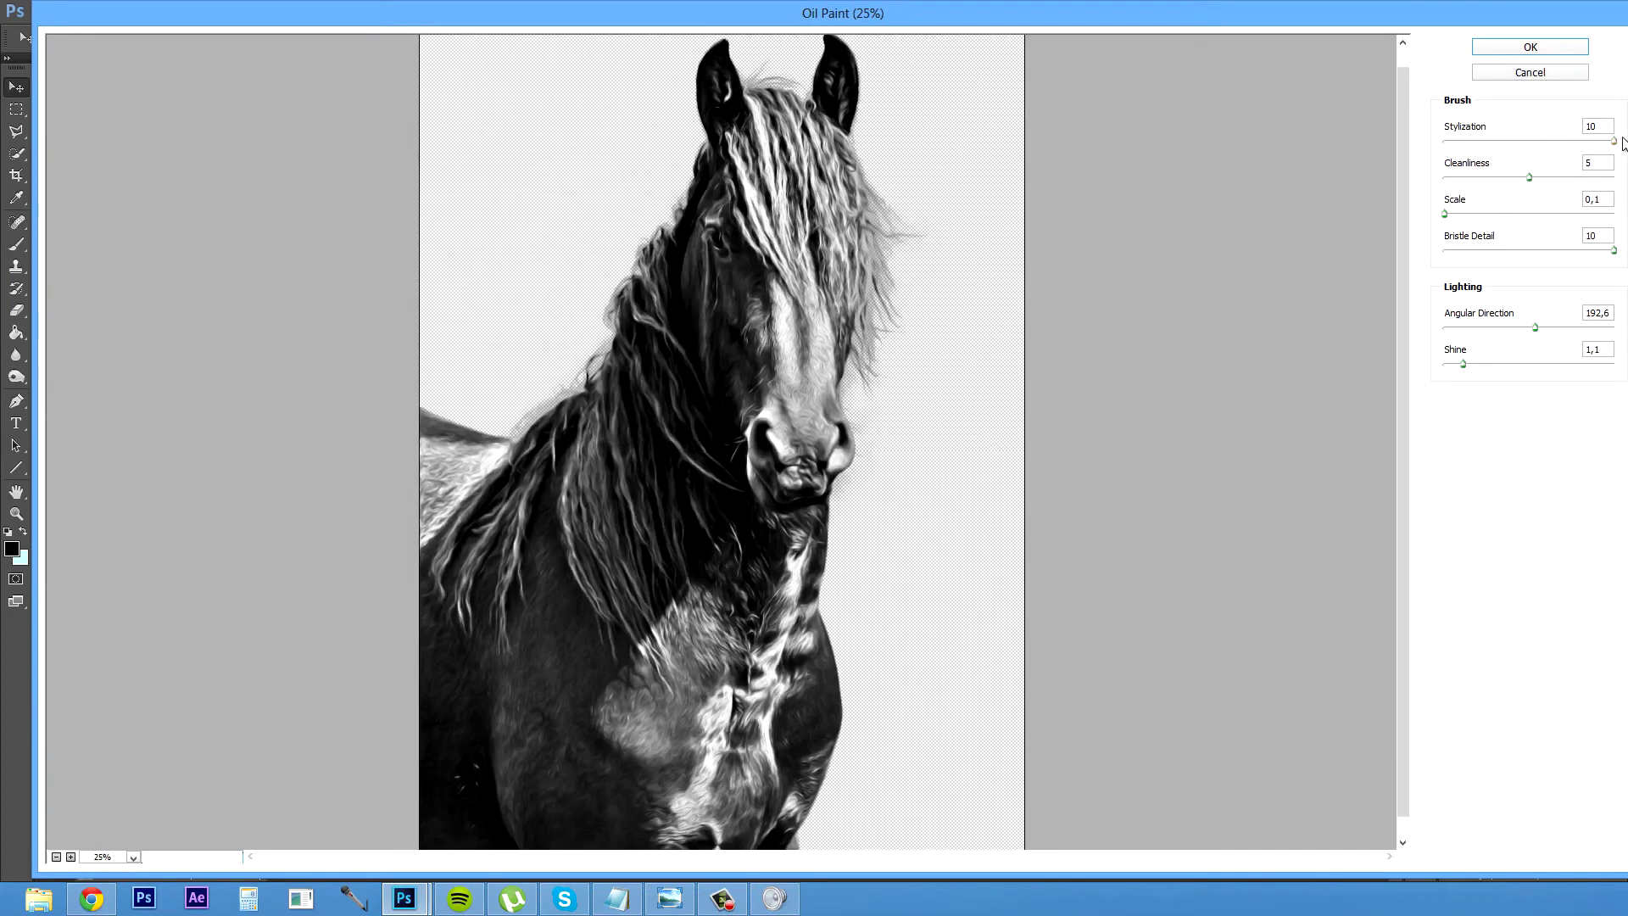
drag(1621, 141, 1549, 191)
drag(1444, 213, 1536, 212)
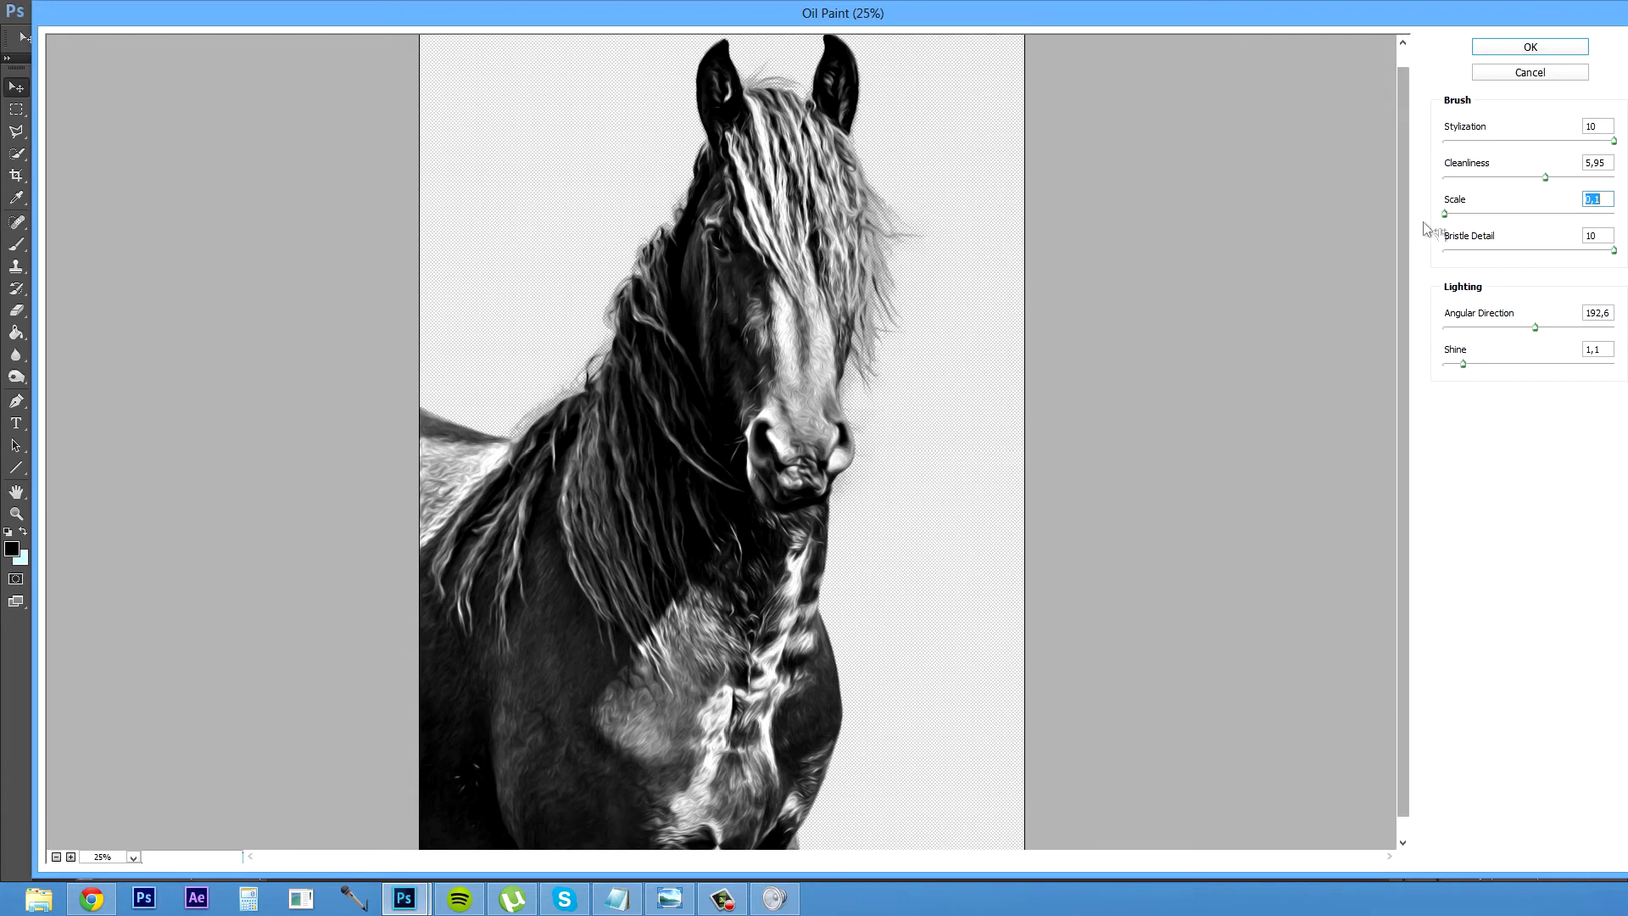
drag(1613, 251, 1552, 256)
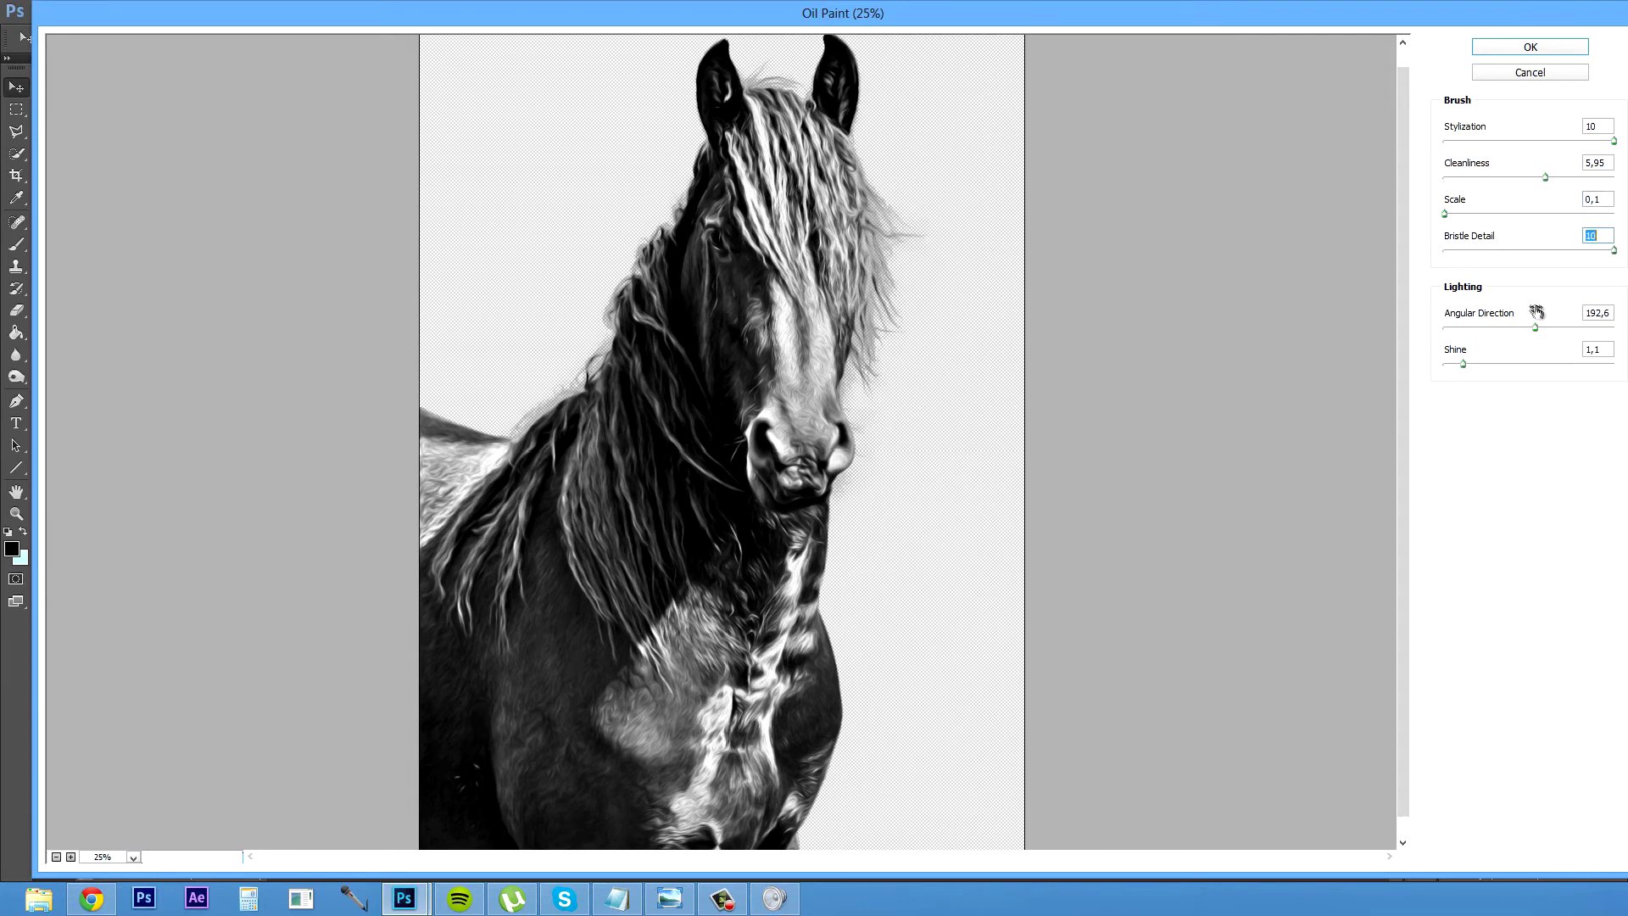
drag(1536, 329, 1469, 375)
click(1545, 49)
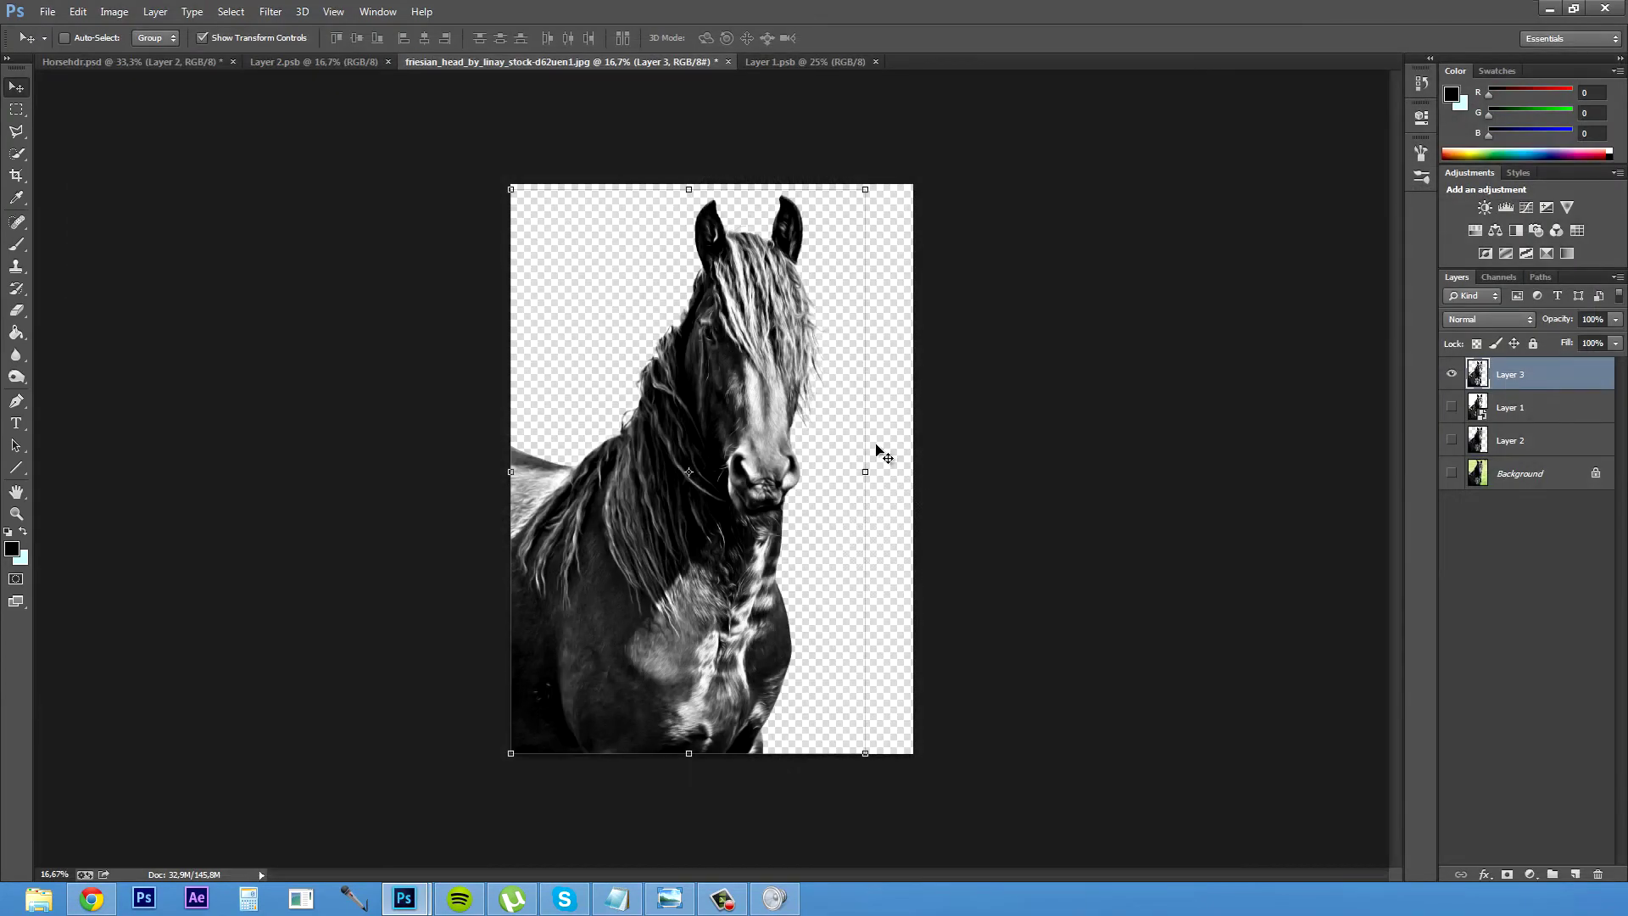
scroll(752, 408, up, 4)
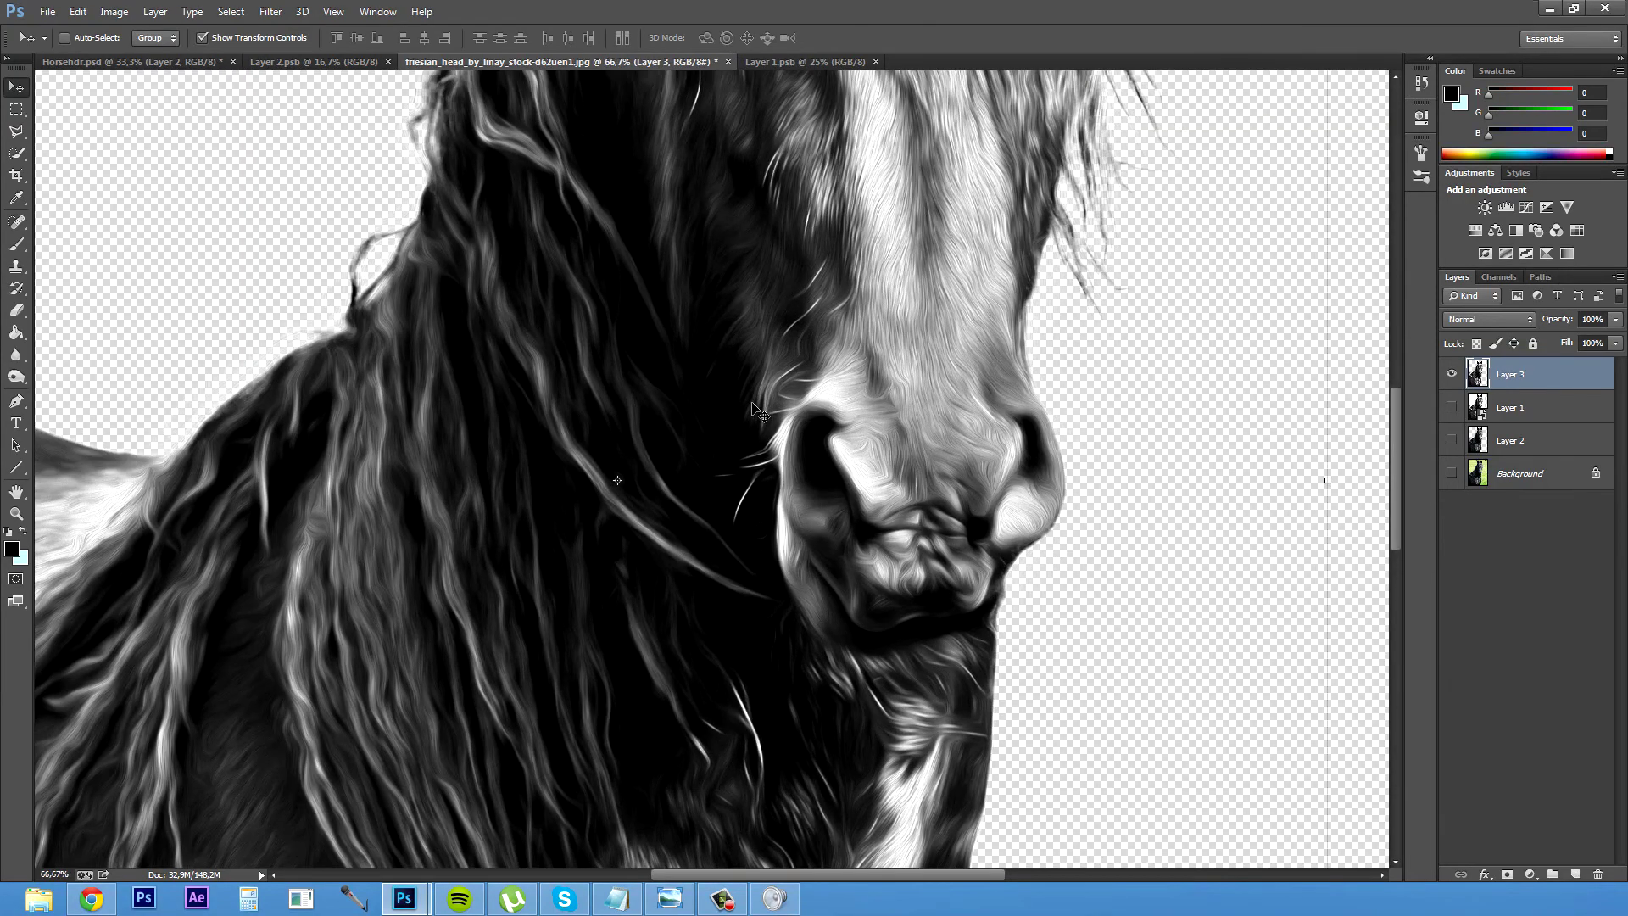
scroll(752, 408, down, 3)
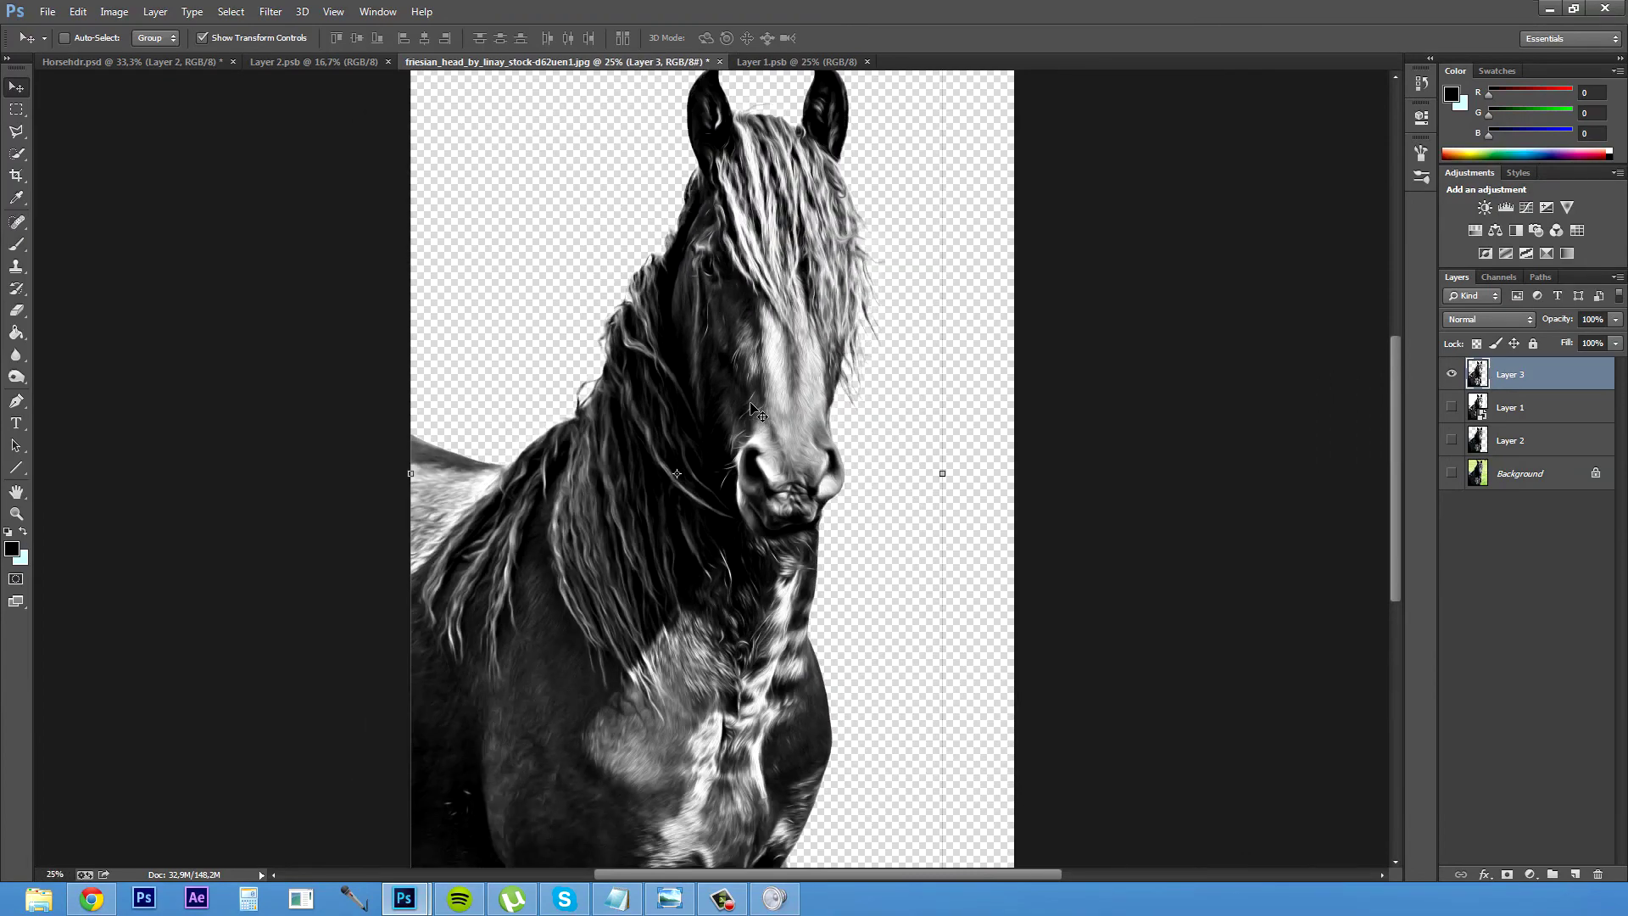
scroll(752, 408, down, 1)
scroll(752, 408, up, 1)
click(1576, 874)
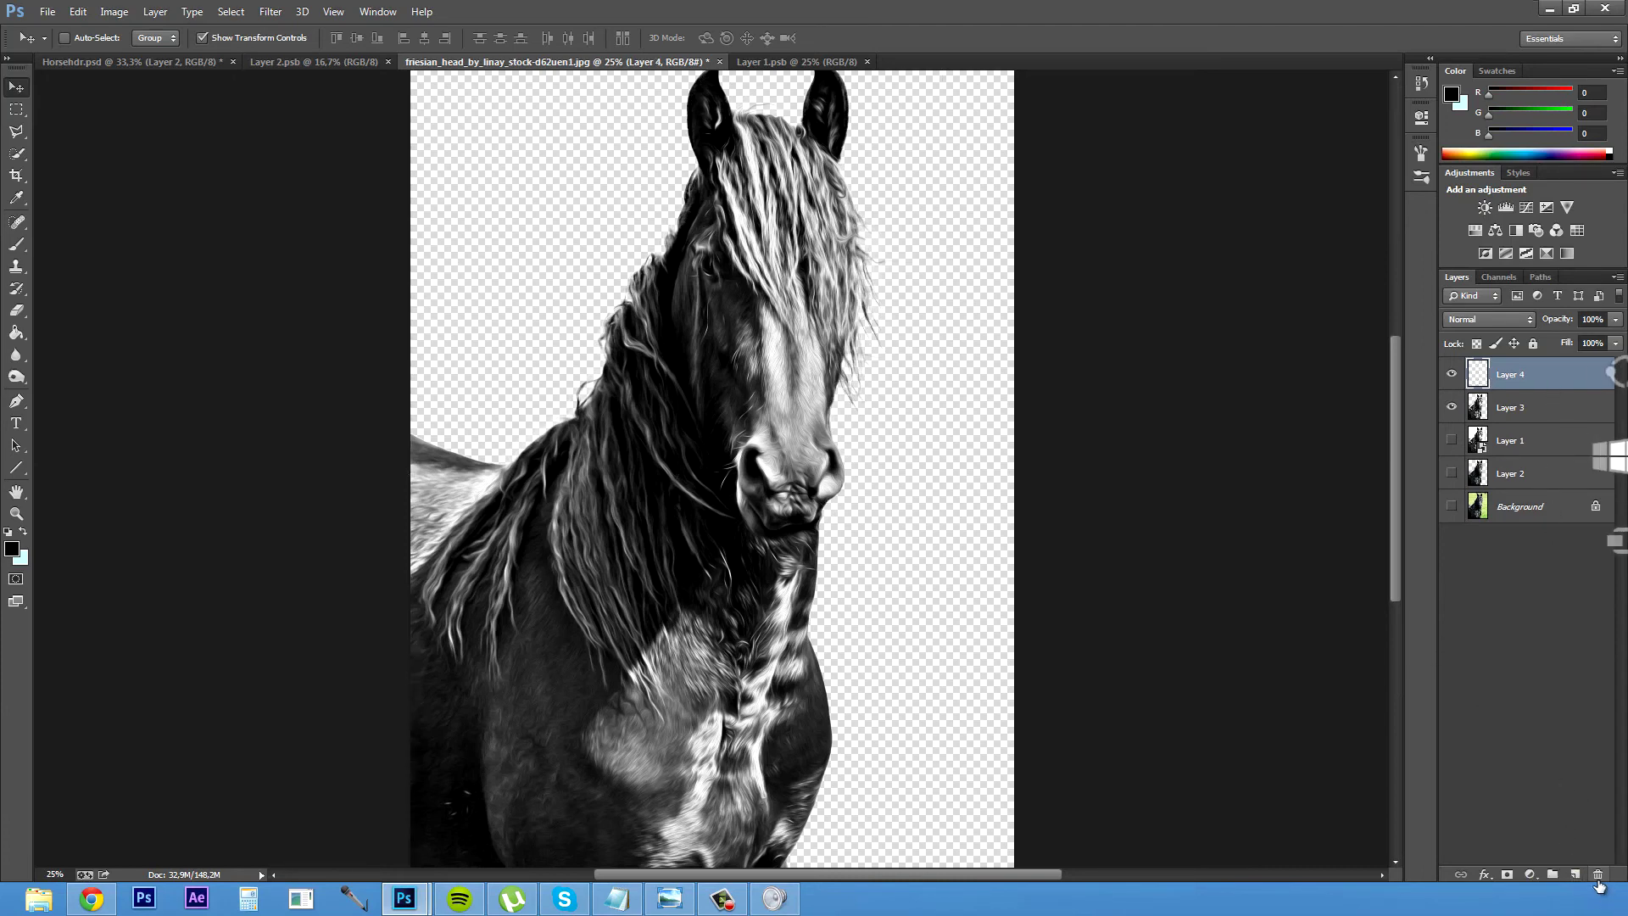
click(1597, 874)
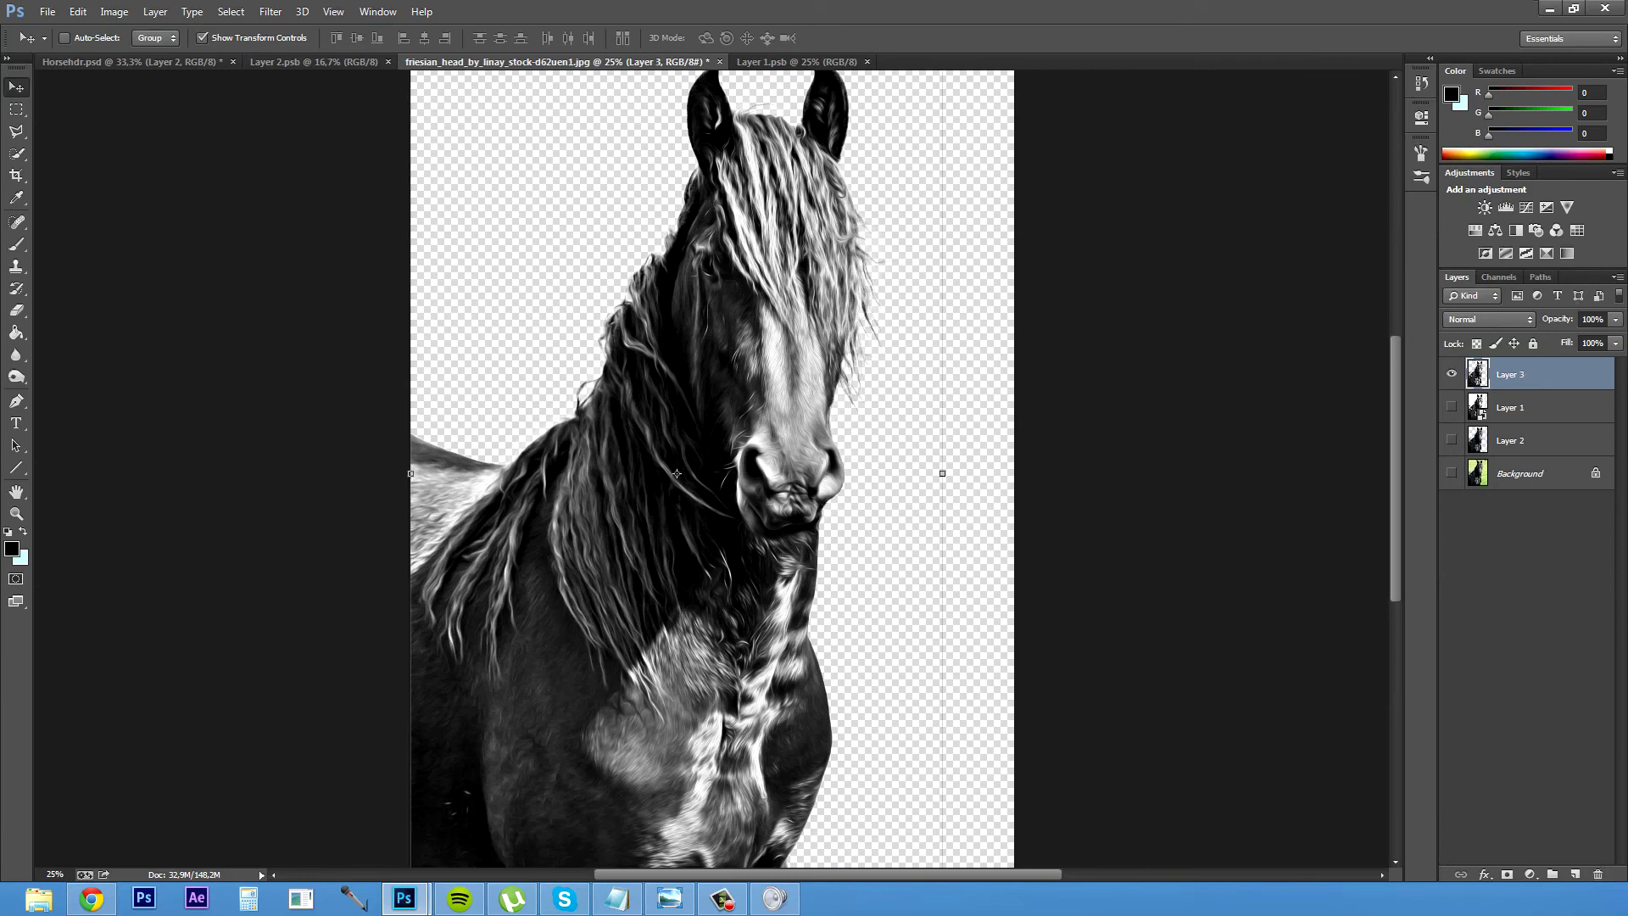
Add a Hue/Saturation layer with Colorize on, Hue 259 and Saturation 11
click(1529, 874)
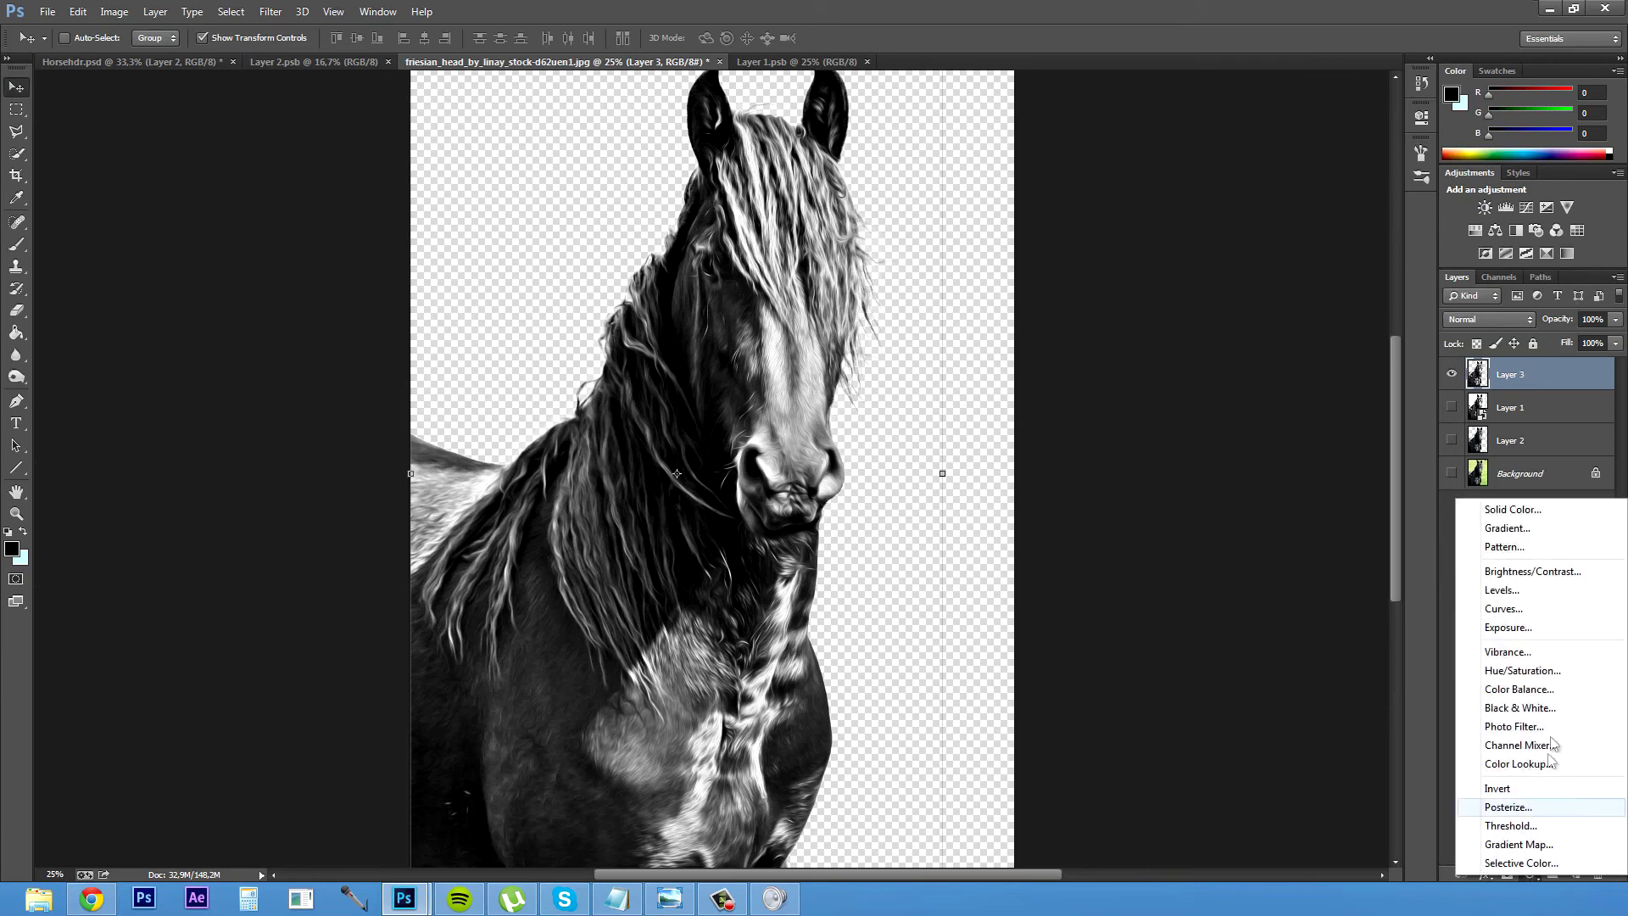
click(1540, 670)
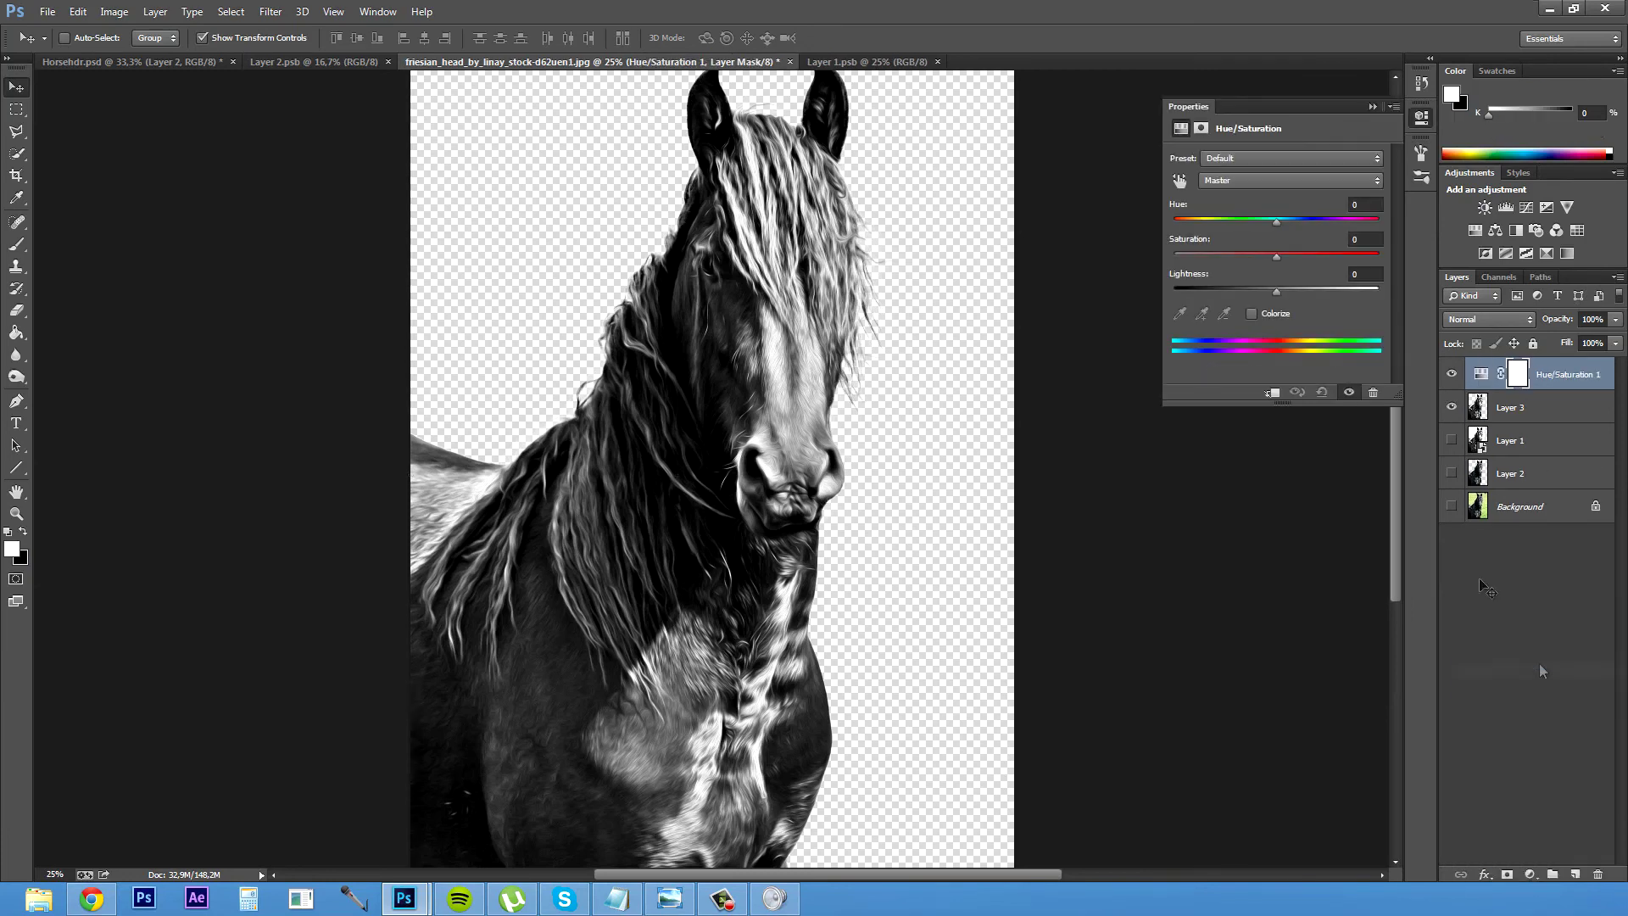
click(1252, 313)
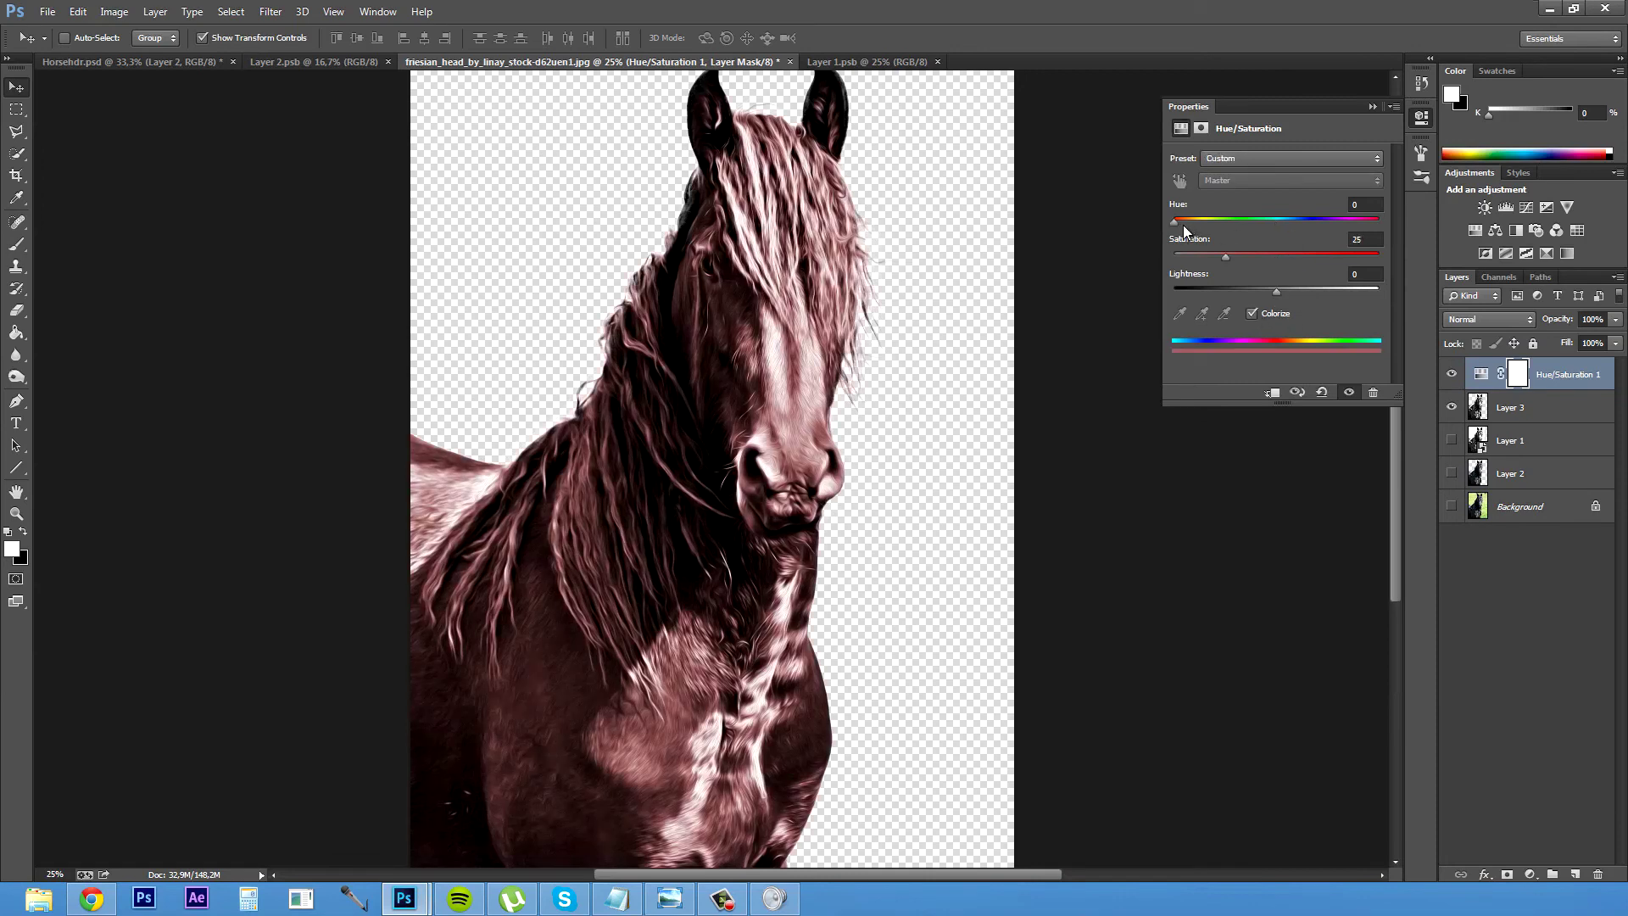
drag(1204, 222, 1331, 233)
mouse_move(1223, 258)
mouse_down()
mouse_move(1309, 256)
mouse_move(1196, 258)
mouse_up()
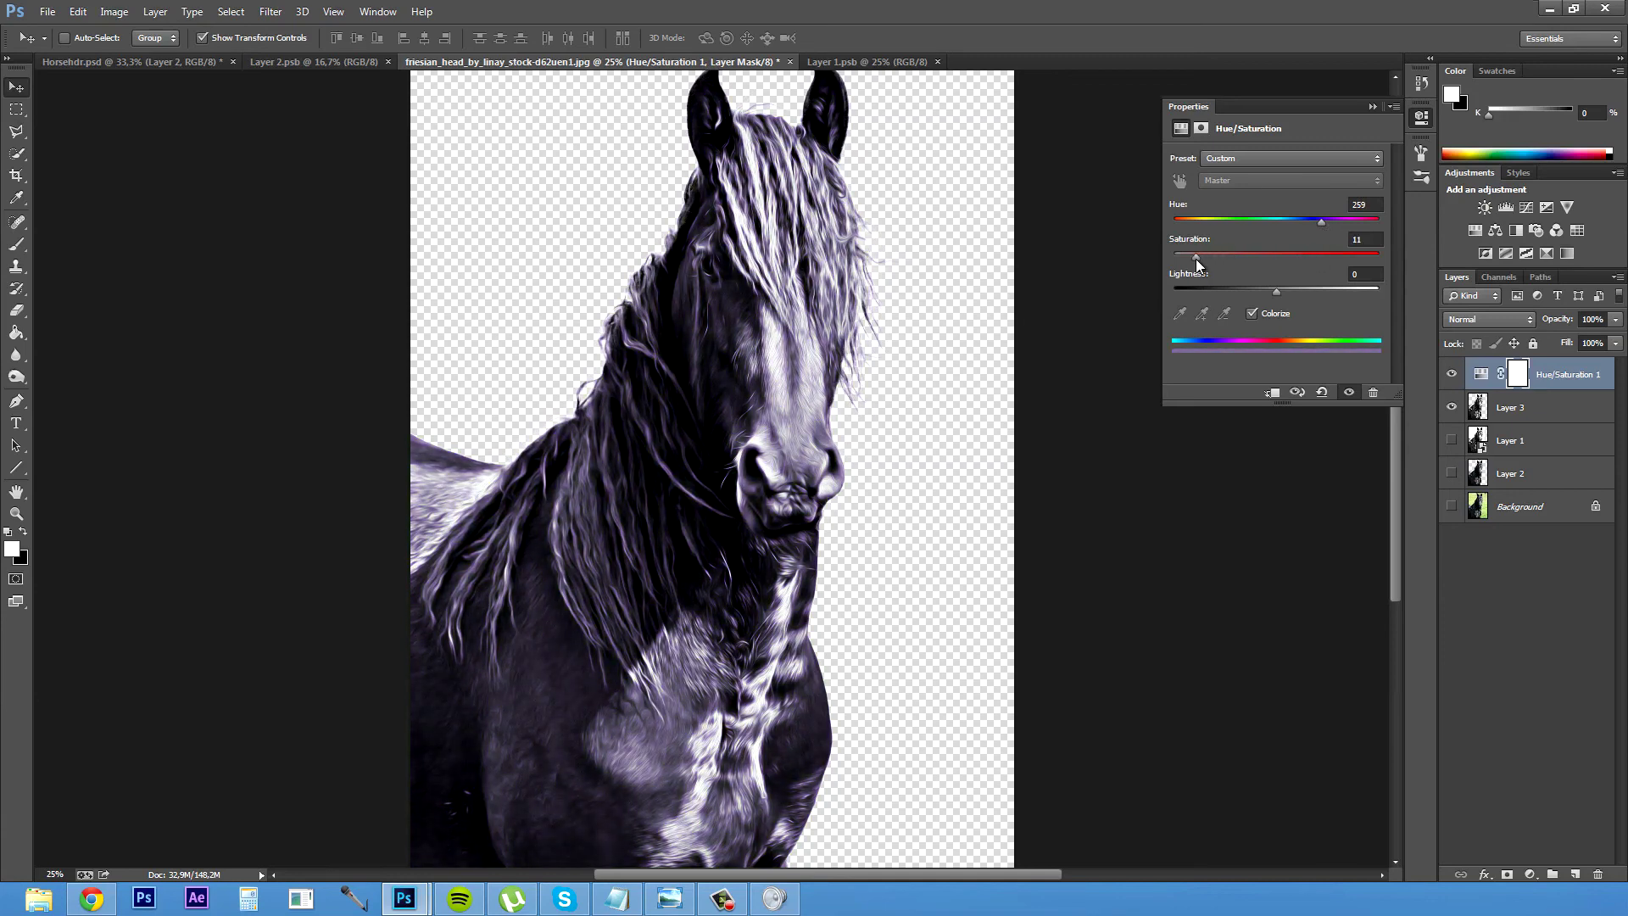